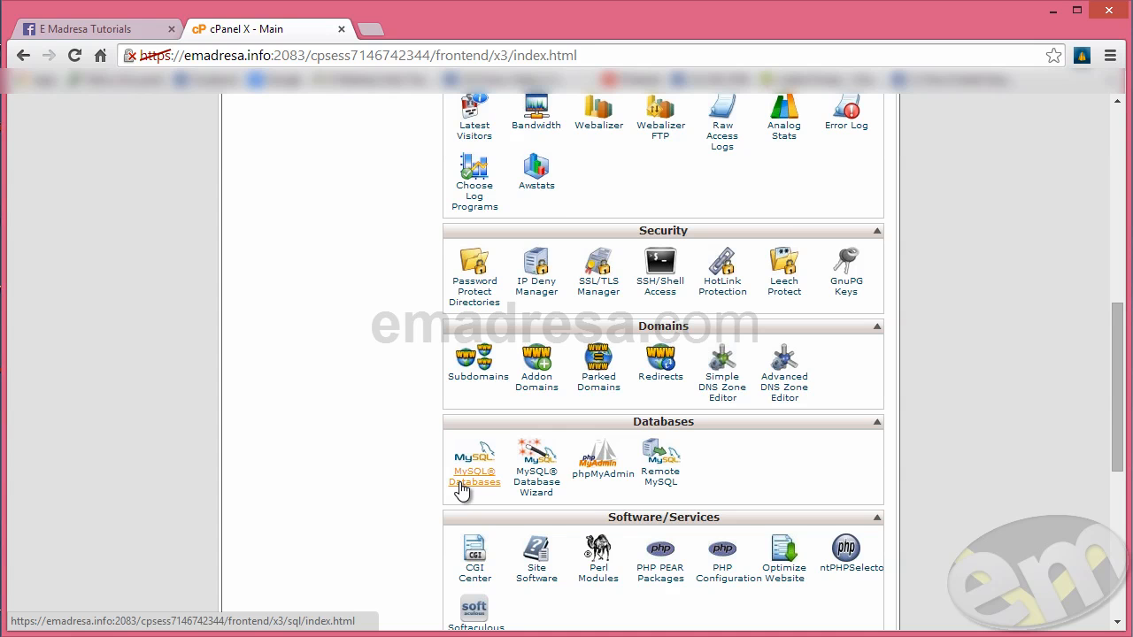
# Open the MySQL Databases page and look over its database and user creation sections
pyautogui.click(460, 485)
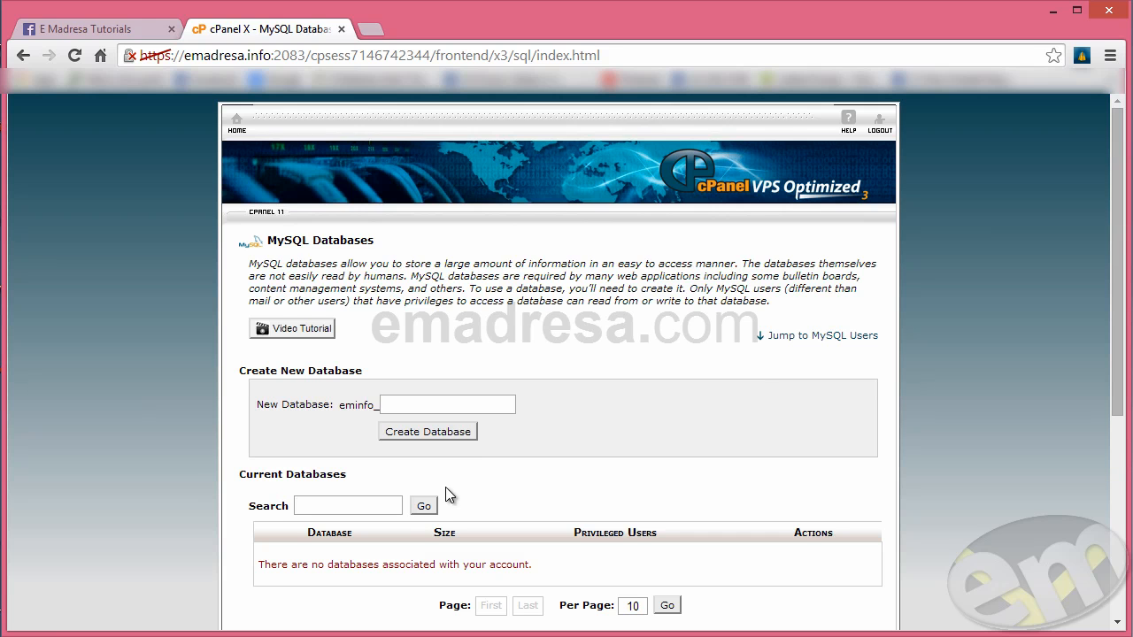
pyautogui.scroll(-1, 550, 409)
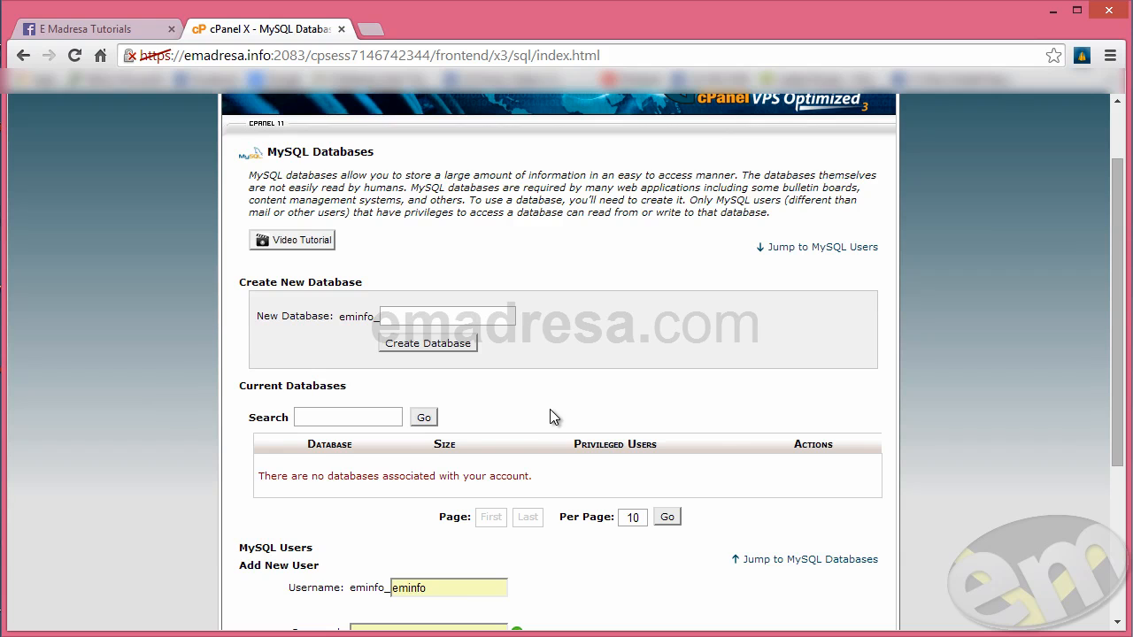
pyautogui.scroll(-1, 526, 395)
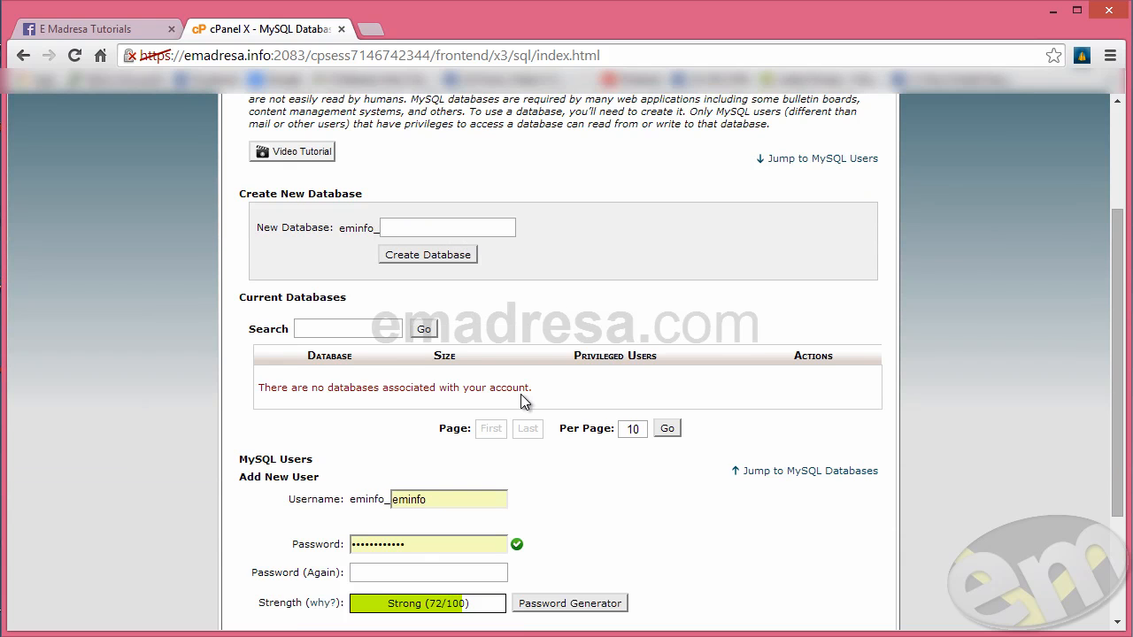
pyautogui.scroll(2, 521, 395)
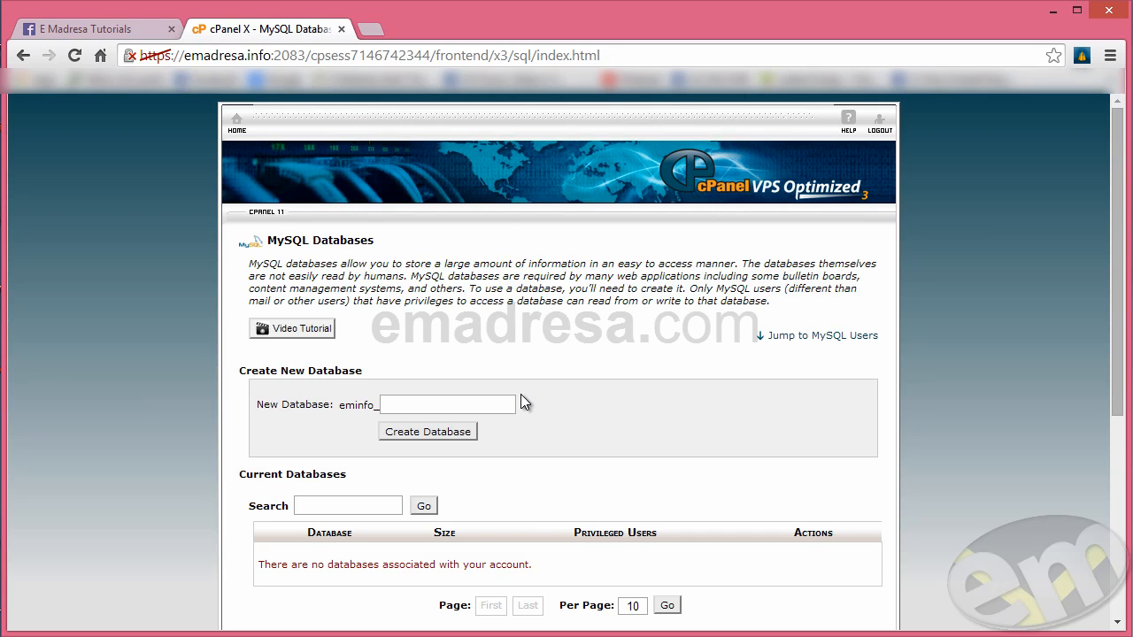
# Create a new MySQL database with asim as the name after the eminfo_ prefix
pyautogui.click(491, 403)
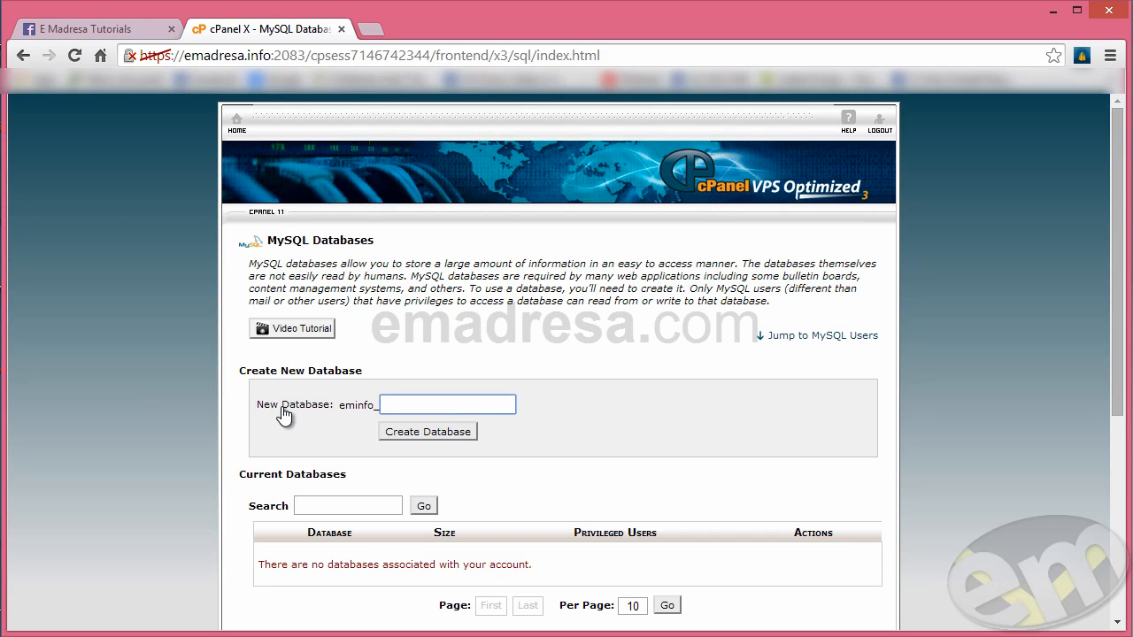
pyautogui.moveTo(340, 405); pyautogui.dragTo(375, 404)
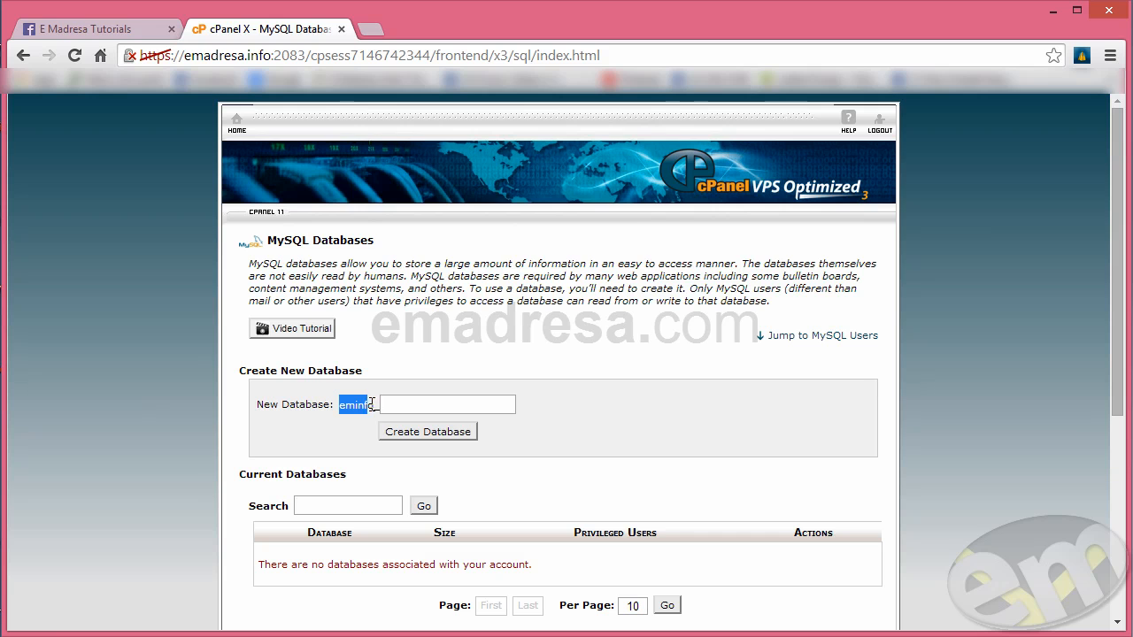
pyautogui.click(353, 429)
pyautogui.click(397, 407)
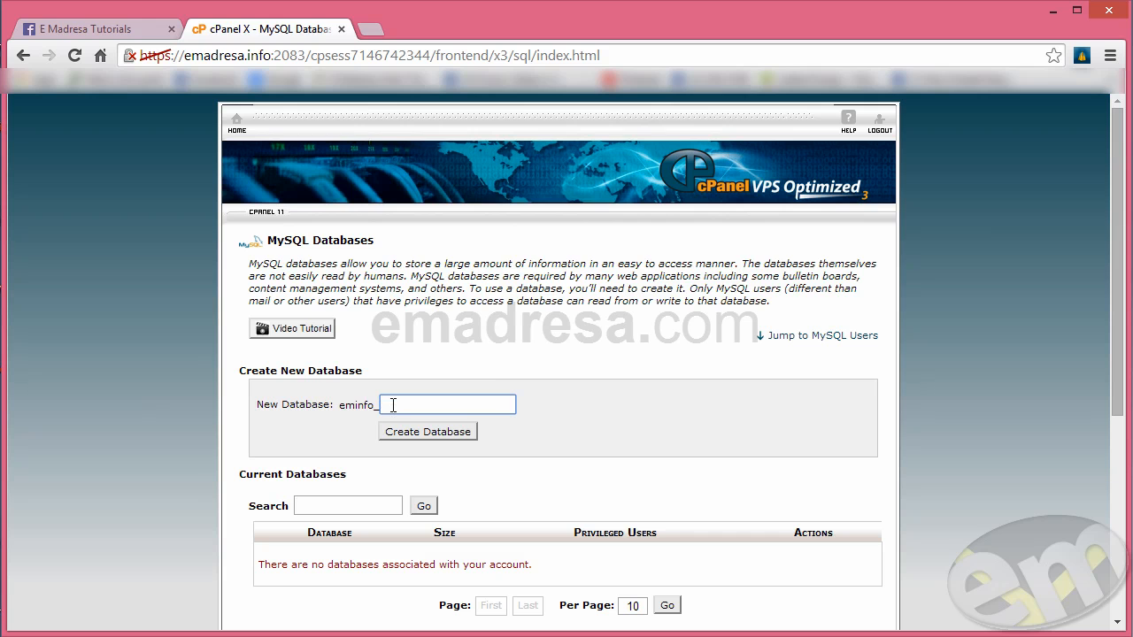
pyautogui.write('asim')
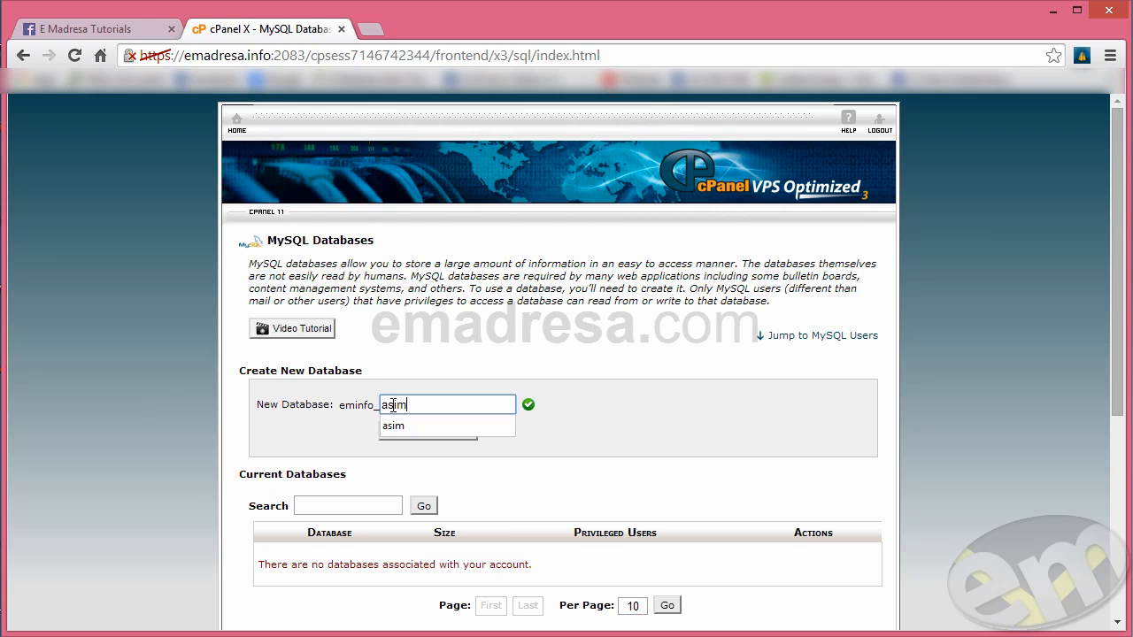
pyautogui.click(456, 416)
pyautogui.click(410, 433)
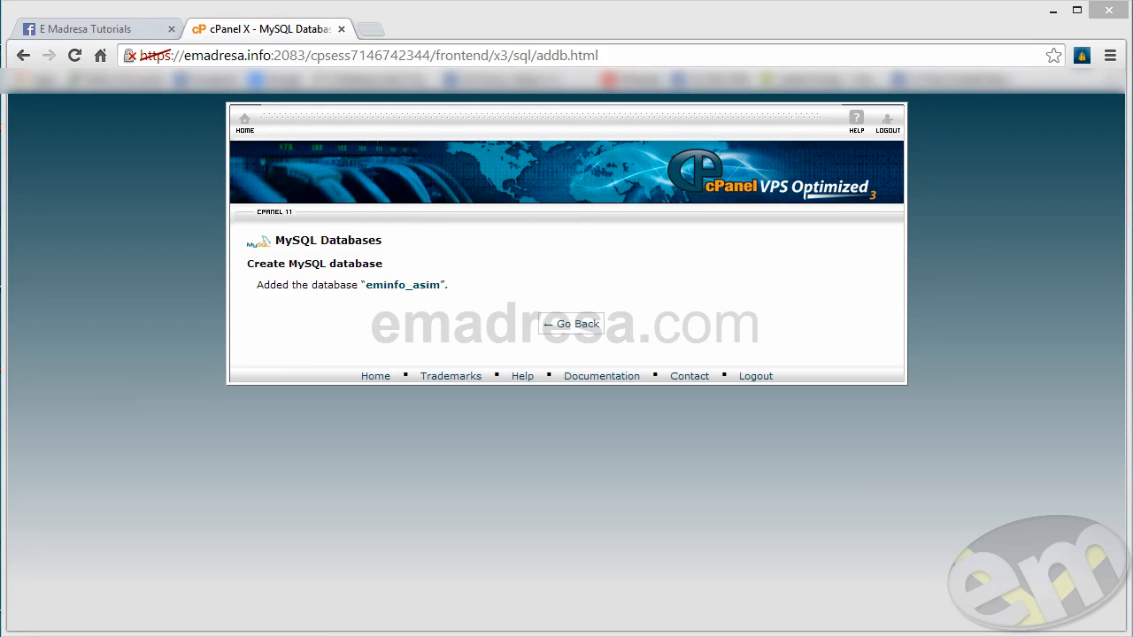
# Open a blank Notepad window and record the copied database name as "DB Name : eminfo_asim"
pyautogui.press('super')
pyautogui.click(17, 230)
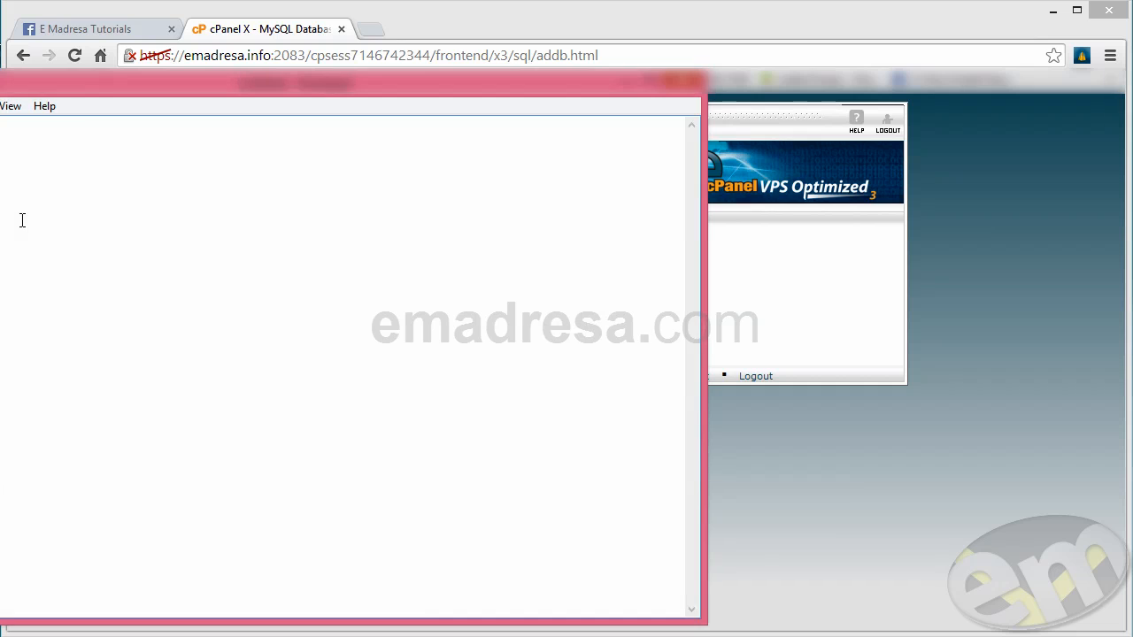
pyautogui.moveTo(74, 92); pyautogui.dragTo(767, 179)
pyautogui.click(453, 289)
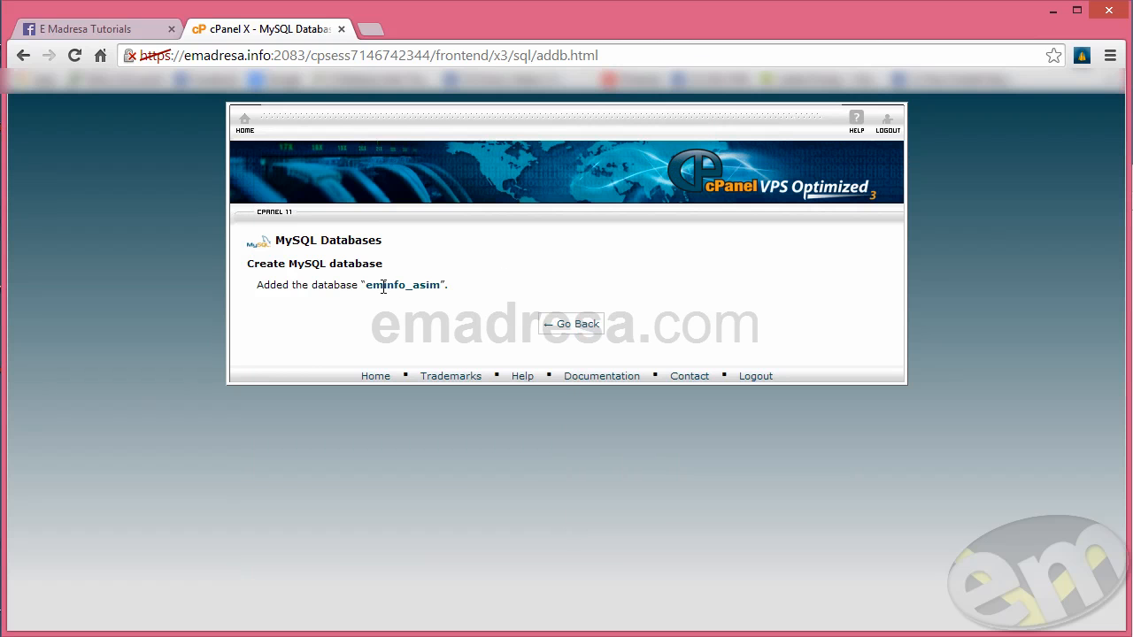
pyautogui.moveTo(368, 286); pyautogui.dragTo(436, 290)
pyautogui.hotkey('ctrl', 'c')
pyautogui.hotkey('alt', 'Tab')
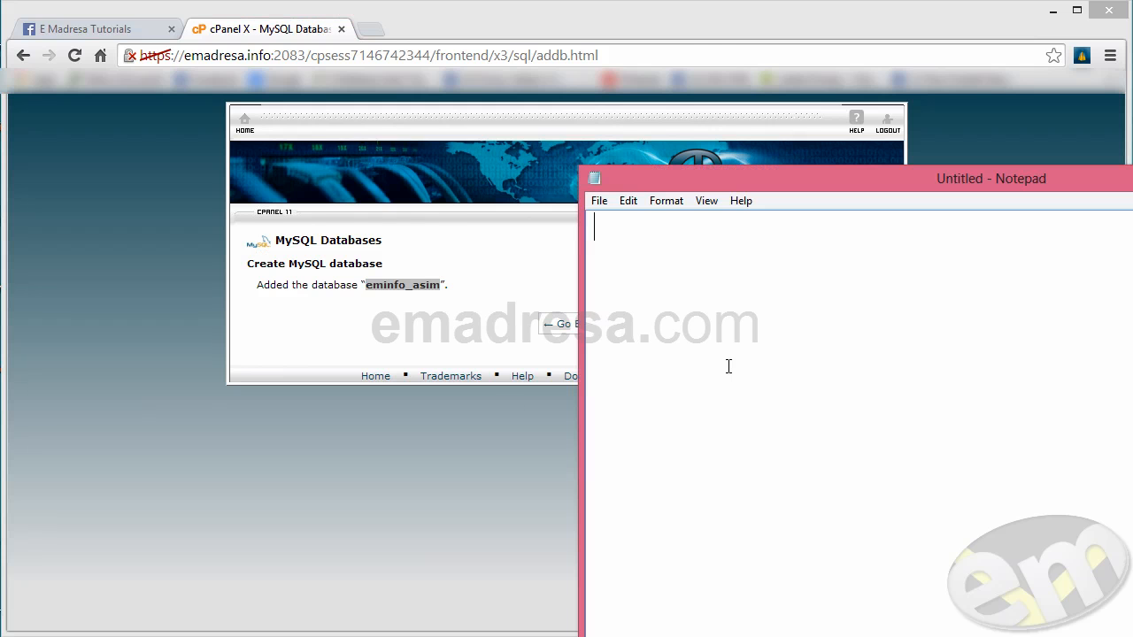
pyautogui.write('DB Name :')
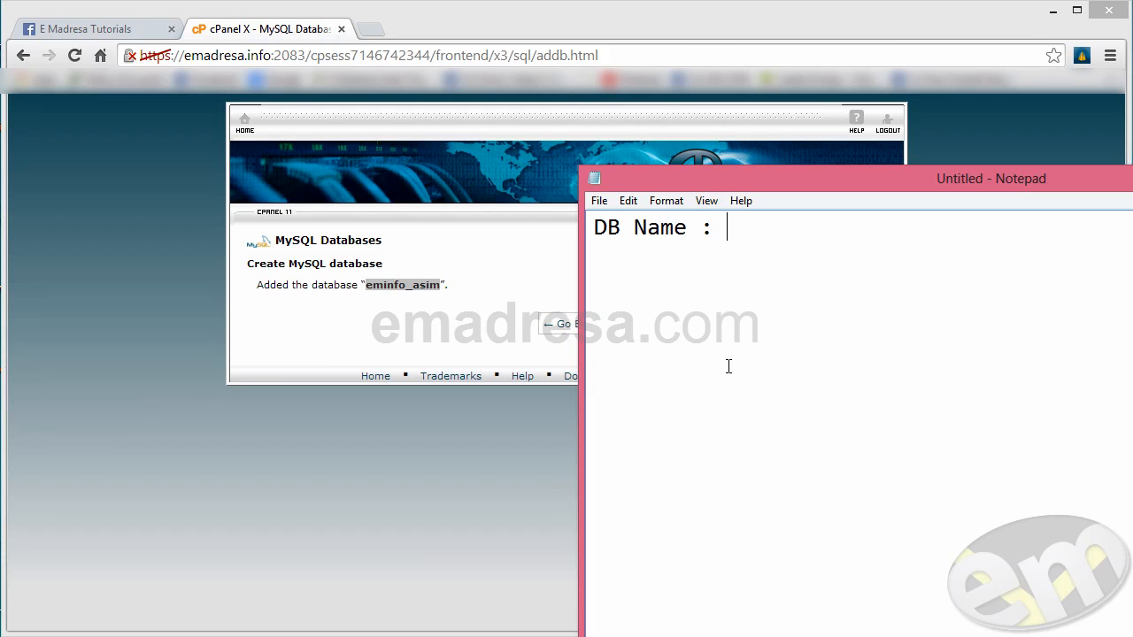
pyautogui.hotkey('ctrl', 'v')
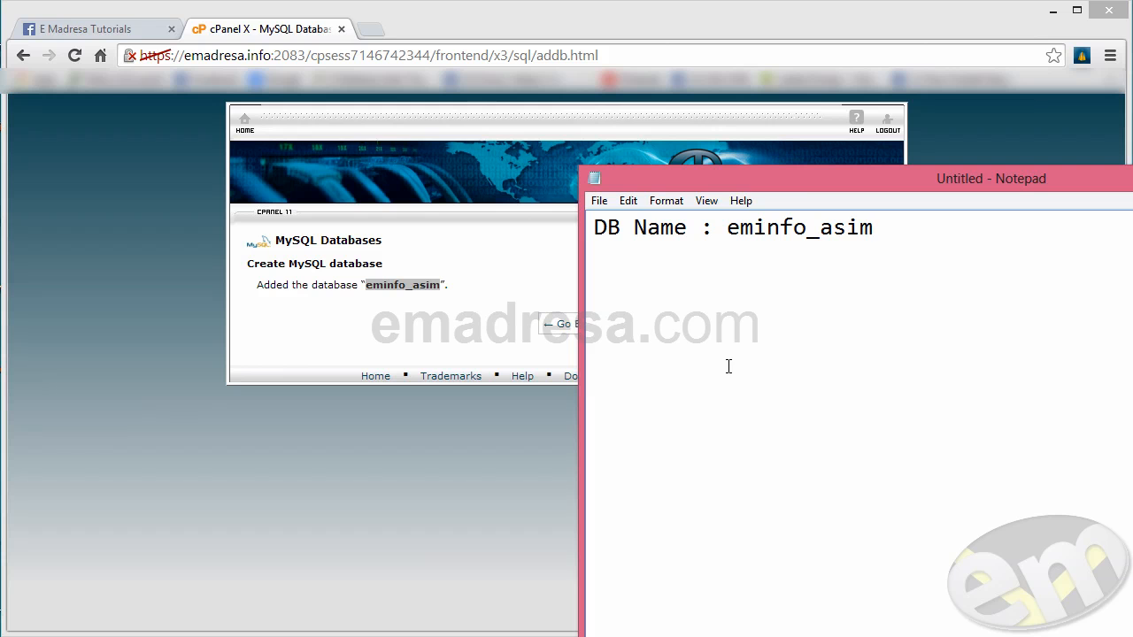
# Return from the confirmation to the MySQL Databases page and review the create and modify database sections
pyautogui.click(506, 291)
pyautogui.click(569, 325)
pyautogui.scroll(-4, 496, 345)
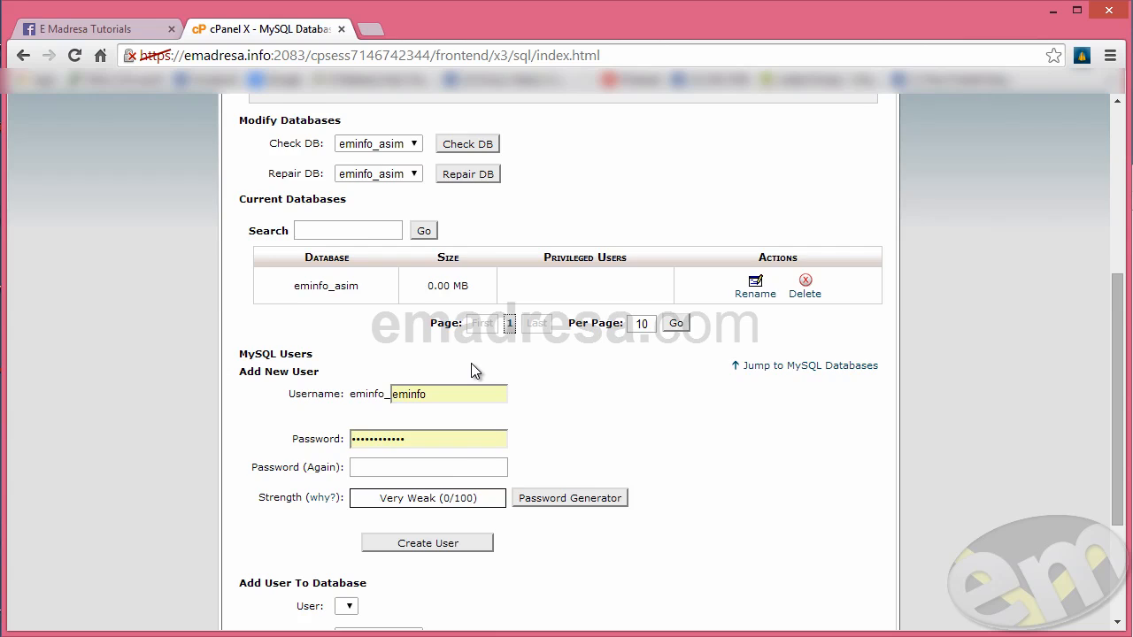
pyautogui.scroll(1, 471, 370)
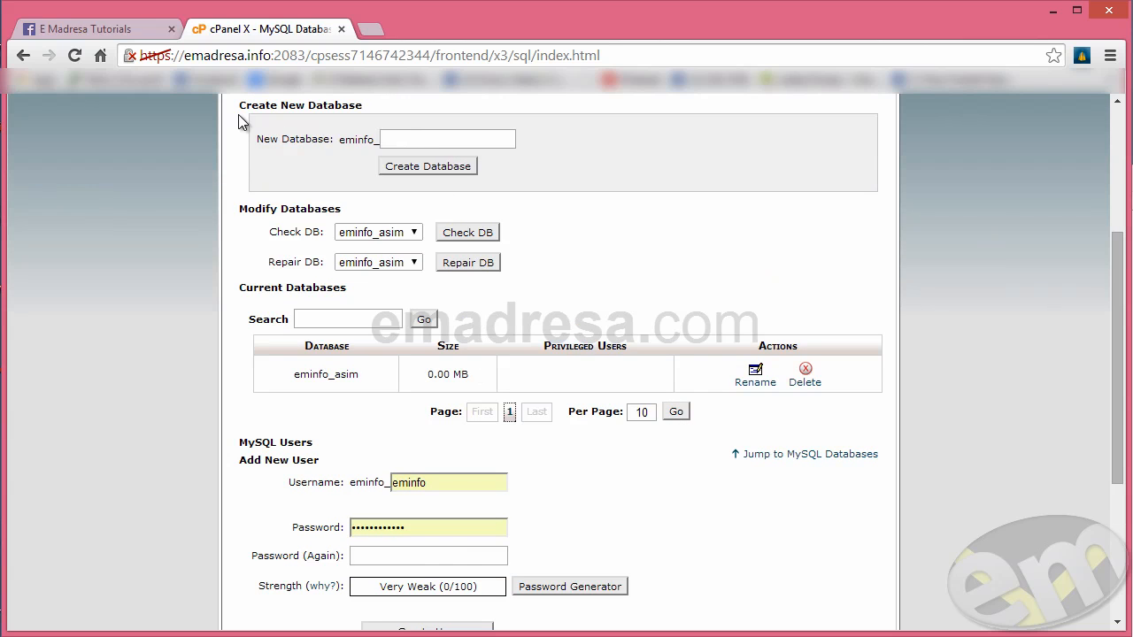
pyautogui.click(403, 136)
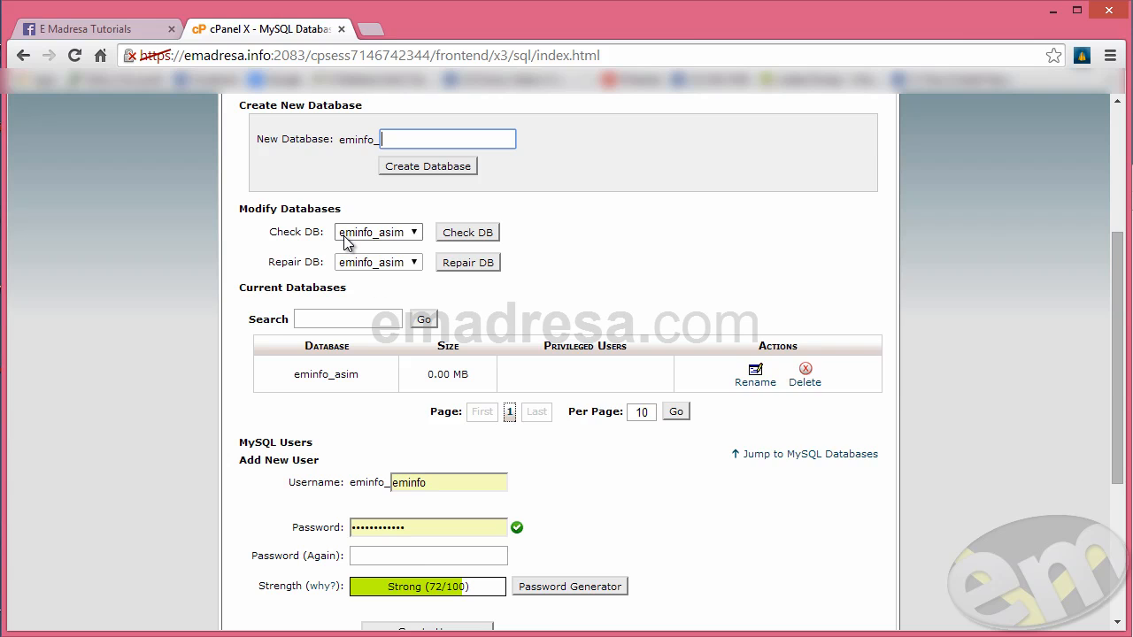
# Compare the database name noted in Notepad with the Current Databases table, checking its name, size and privileged users columns
pyautogui.click(566, 636)
pyautogui.moveTo(727, 228); pyautogui.dragTo(876, 227)
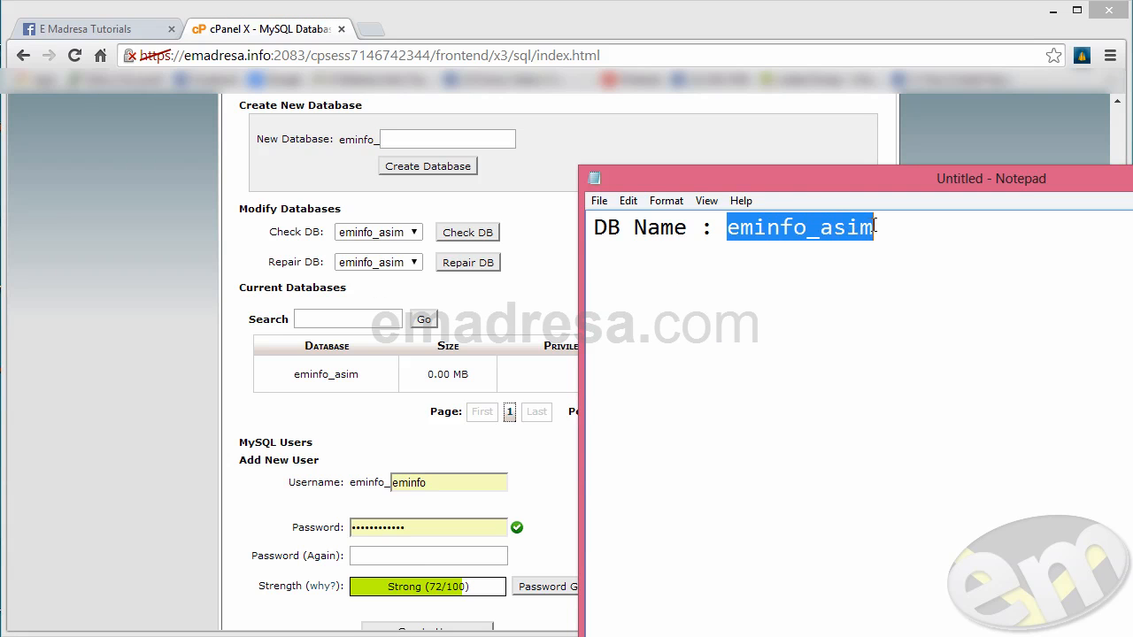
pyautogui.click(534, 246)
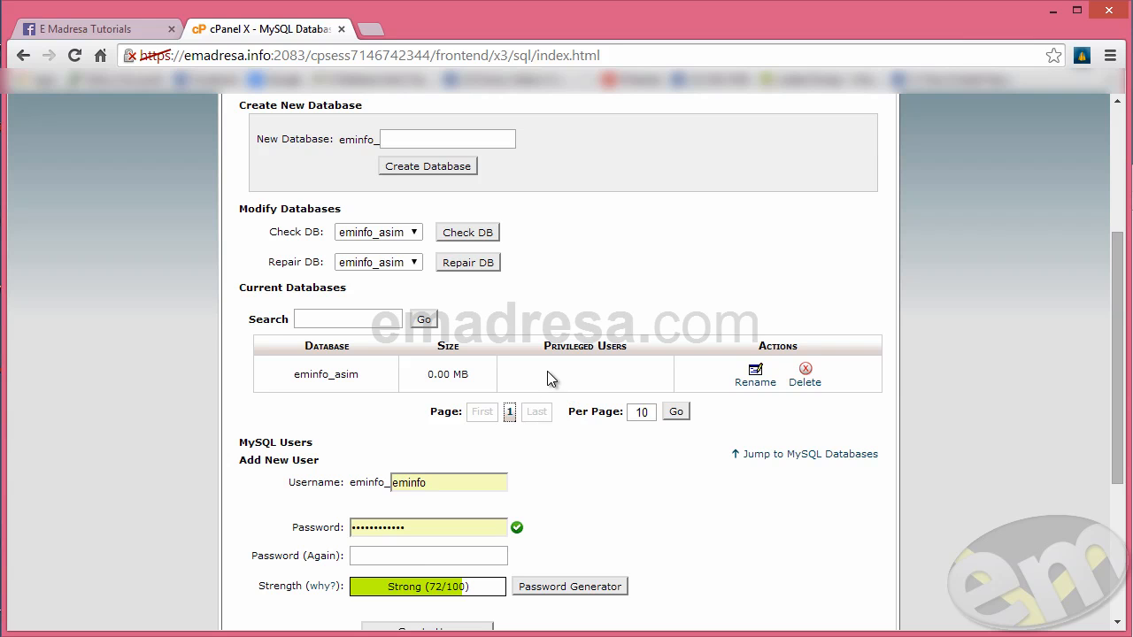
pyautogui.click(379, 320)
pyautogui.moveTo(299, 373); pyautogui.dragTo(360, 371)
pyautogui.click(446, 380)
pyautogui.moveTo(454, 376); pyautogui.dragTo(482, 377)
pyautogui.click(546, 379)
# Replace the prefilled username suffix for the new MySQL user with user1
pyautogui.scroll(-1, 361, 376)
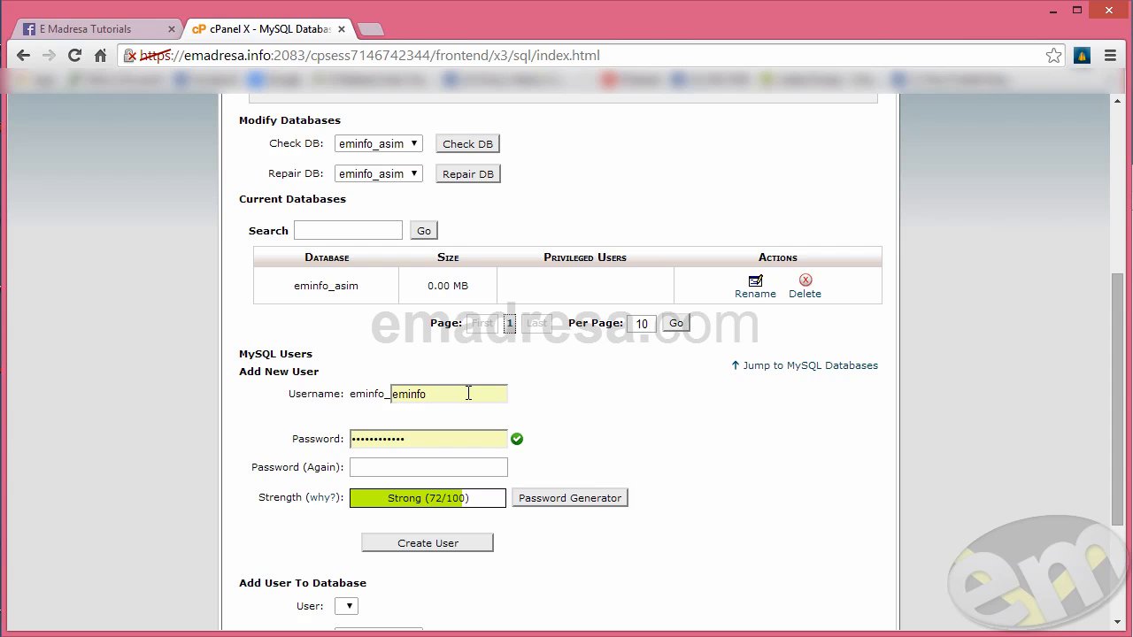
pyautogui.moveTo(468, 393); pyautogui.dragTo(361, 407)
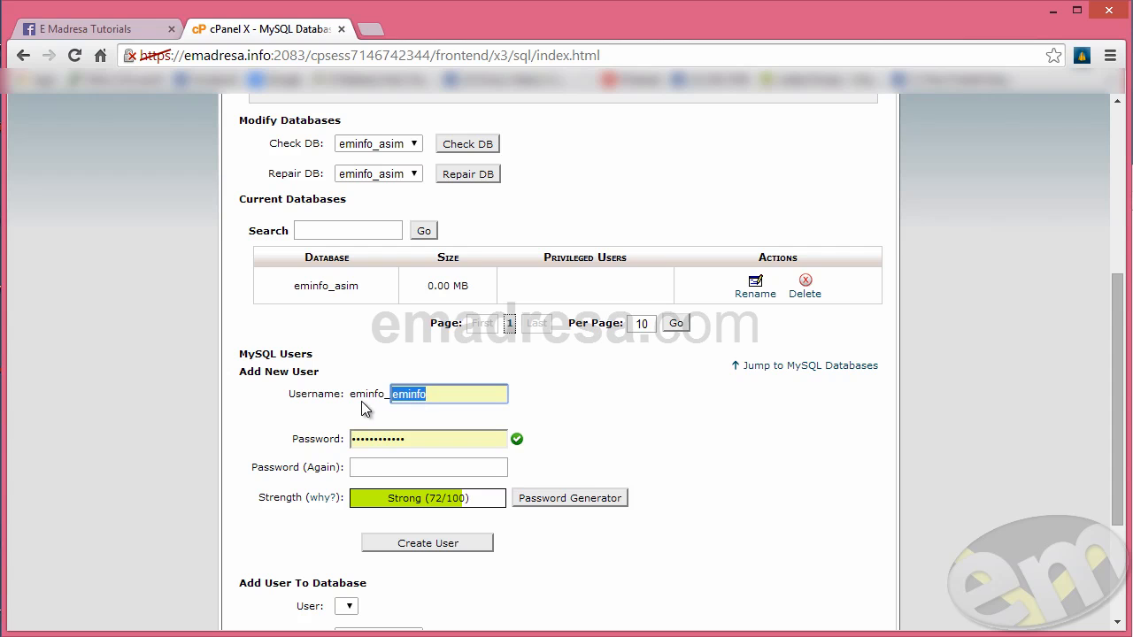
pyautogui.write('user')
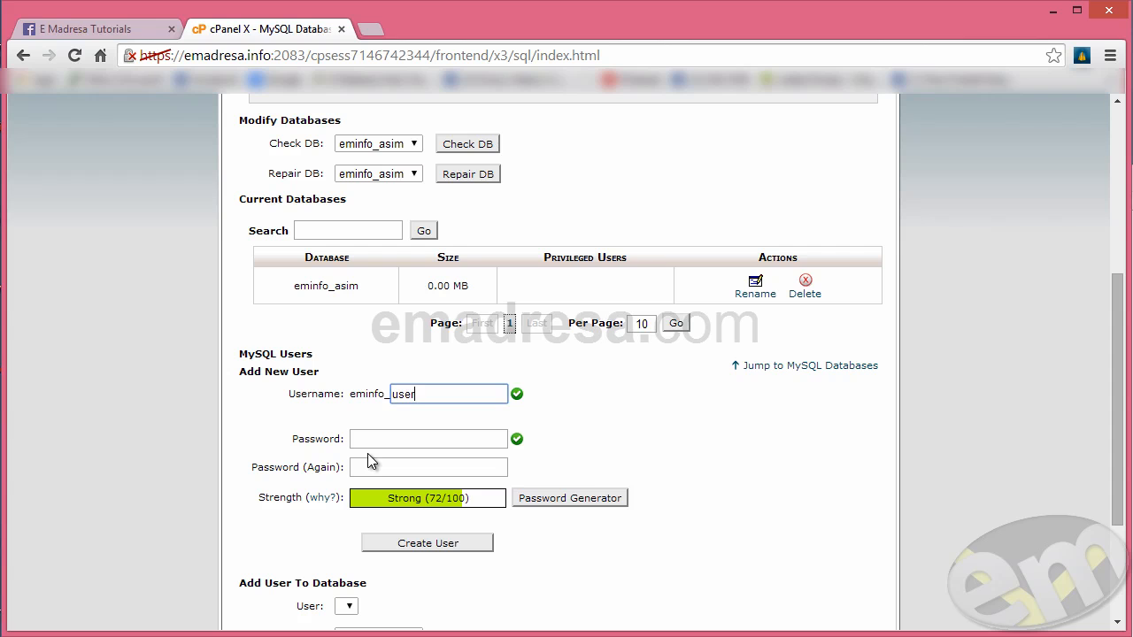
pyautogui.write('1')
# Fill the new user's password fields with a generated password, keeping a copy of it, and create the MySQL user
pyautogui.click(368, 445)
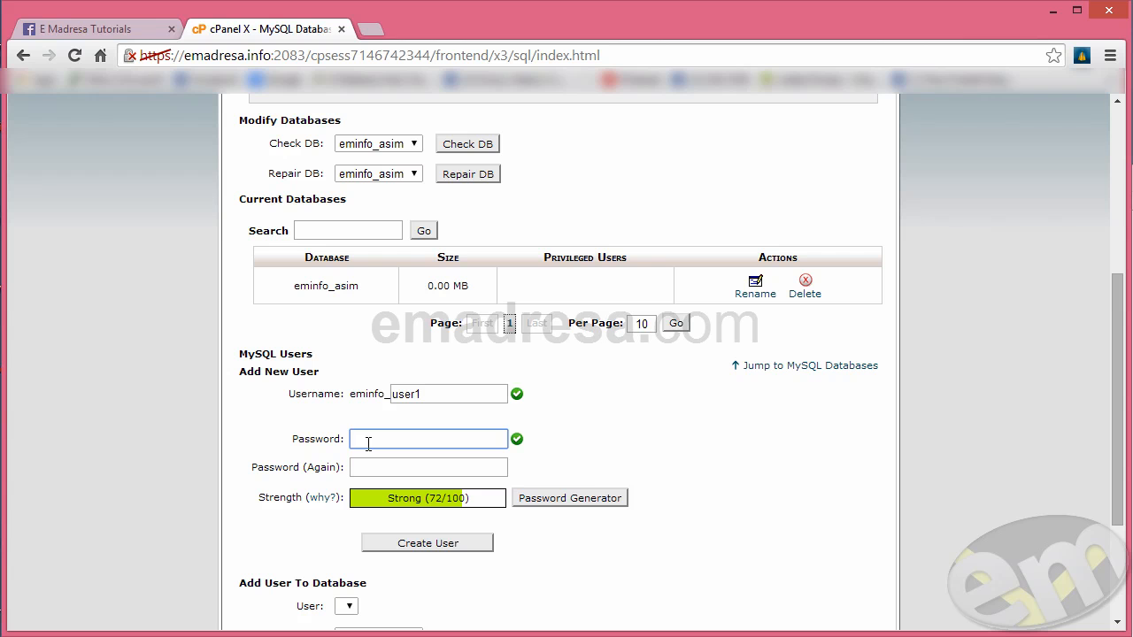
pyautogui.click(544, 500)
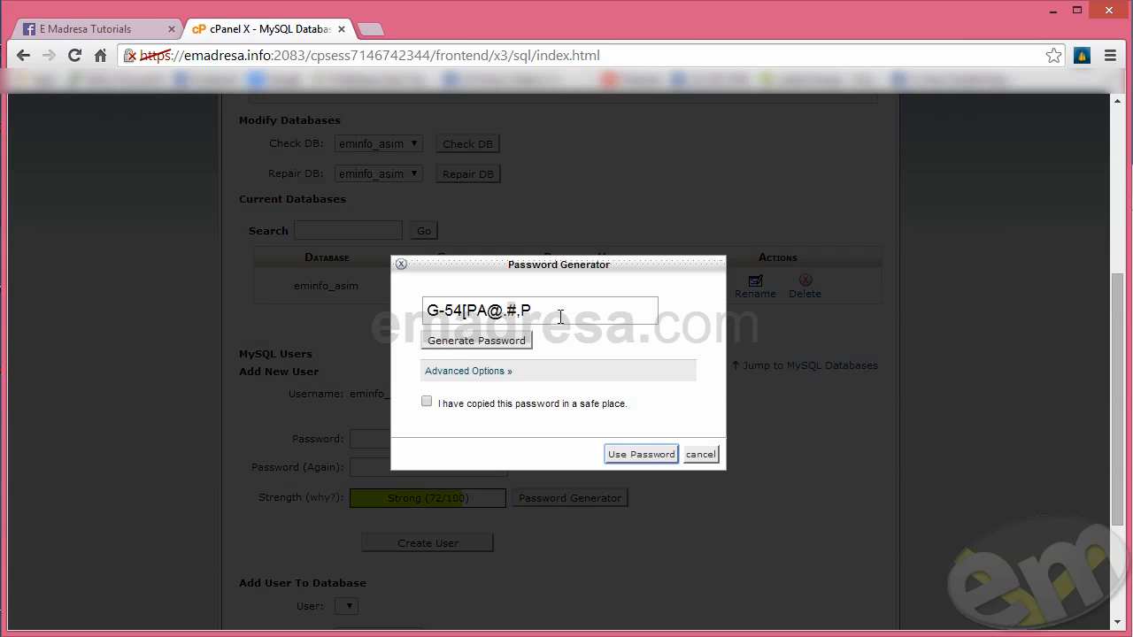
pyautogui.moveTo(533, 311); pyautogui.dragTo(407, 320)
pyautogui.hotkey('ctrl', 'c')
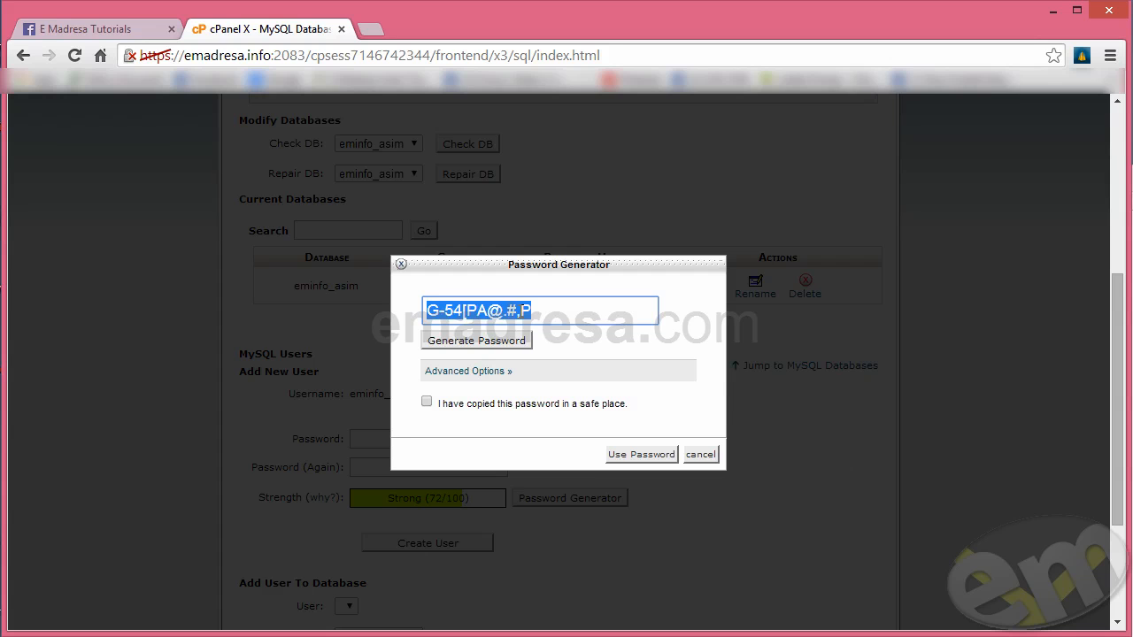
pyautogui.click(428, 404)
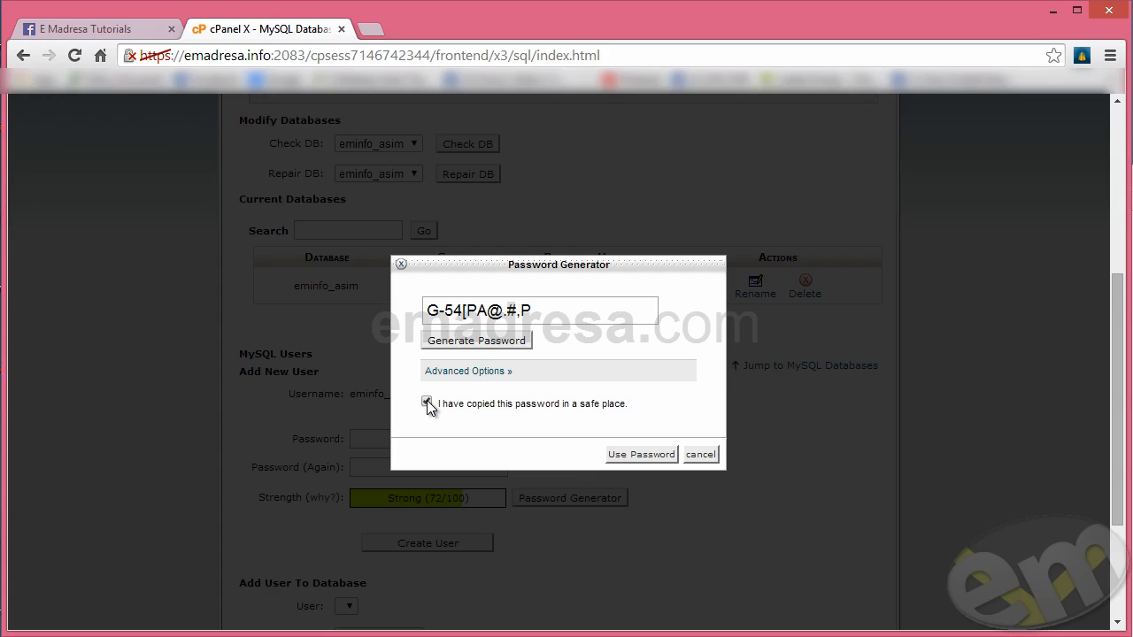
pyautogui.click(625, 458)
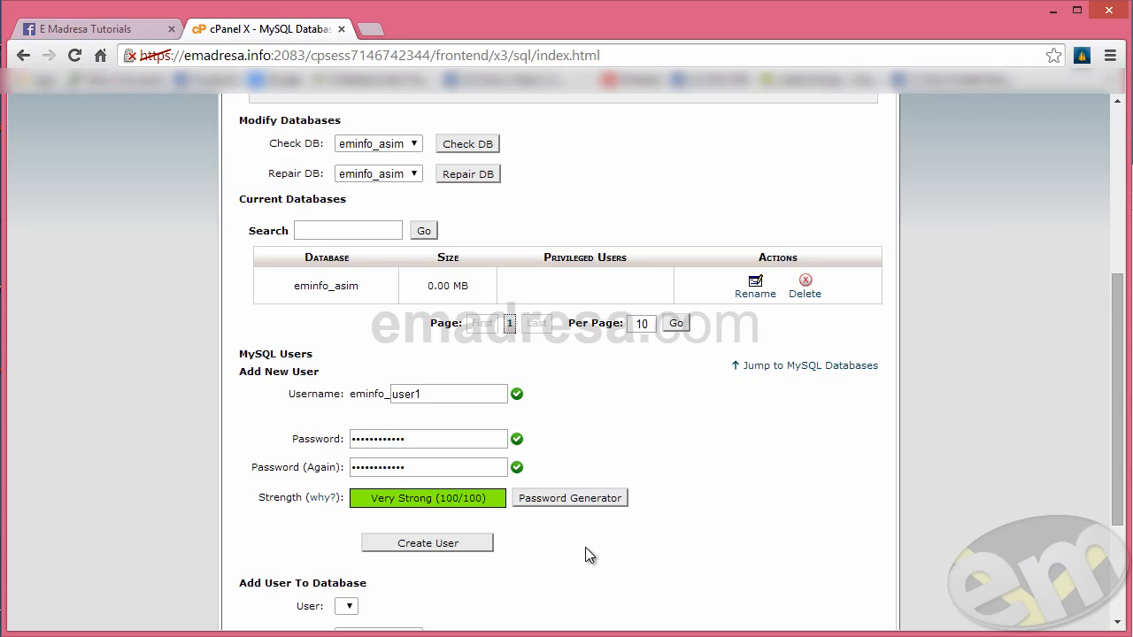
pyautogui.click(442, 543)
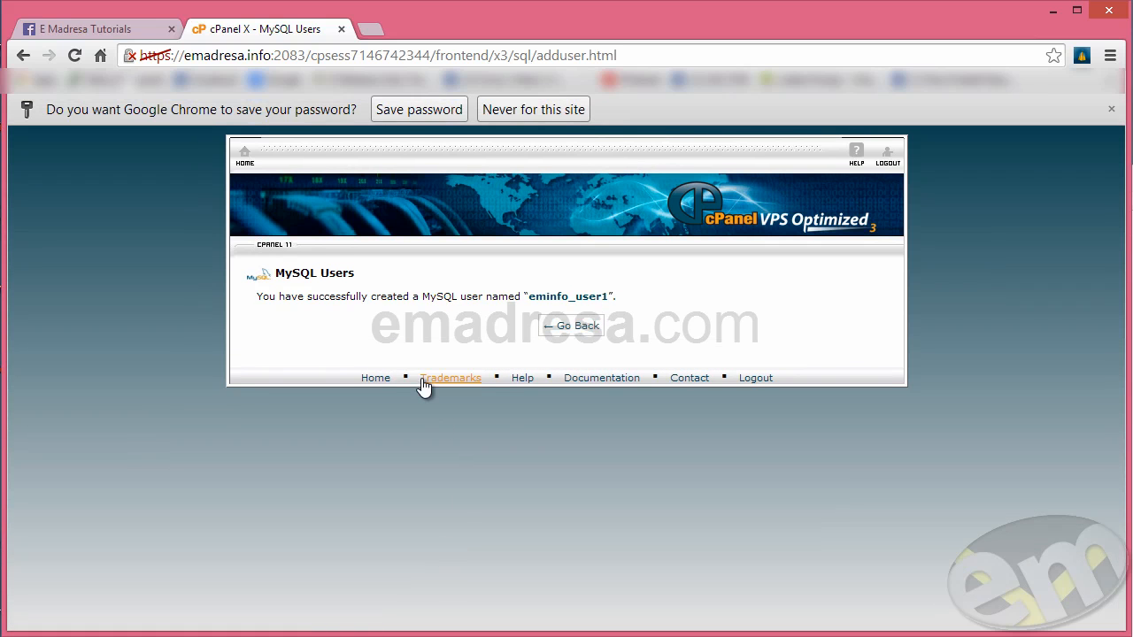
# Switch to Notepad and add a "user Pss :" line below the database name with the generated password pasted in
pyautogui.hotkey('alt', 'Tab')
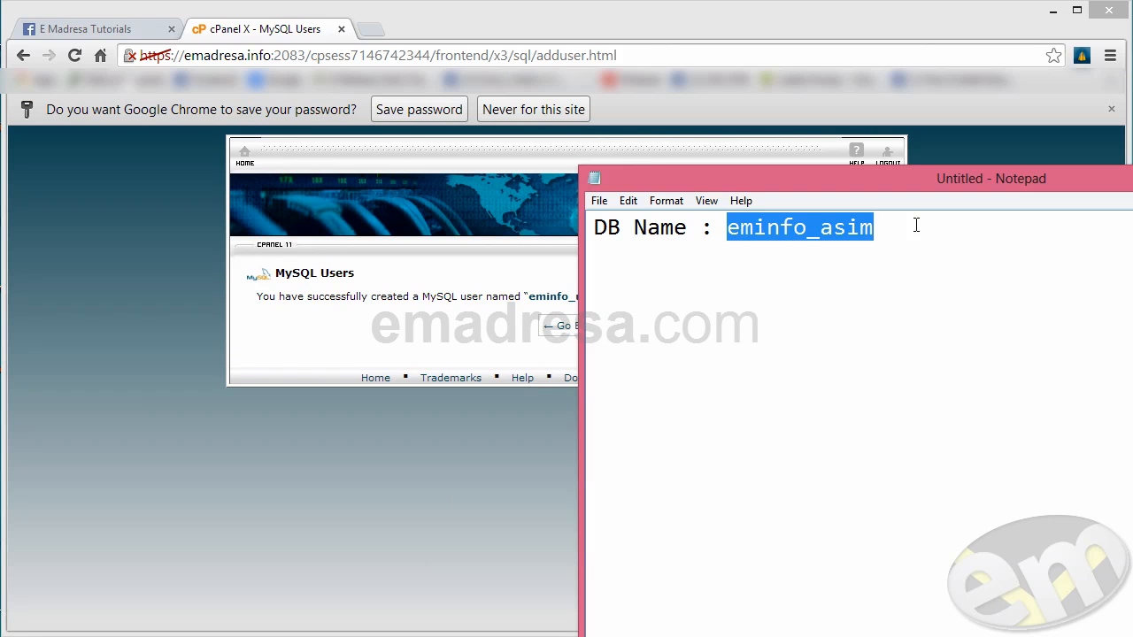
pyautogui.click(916, 226)
pyautogui.press('Return')
pyautogui.write('us')
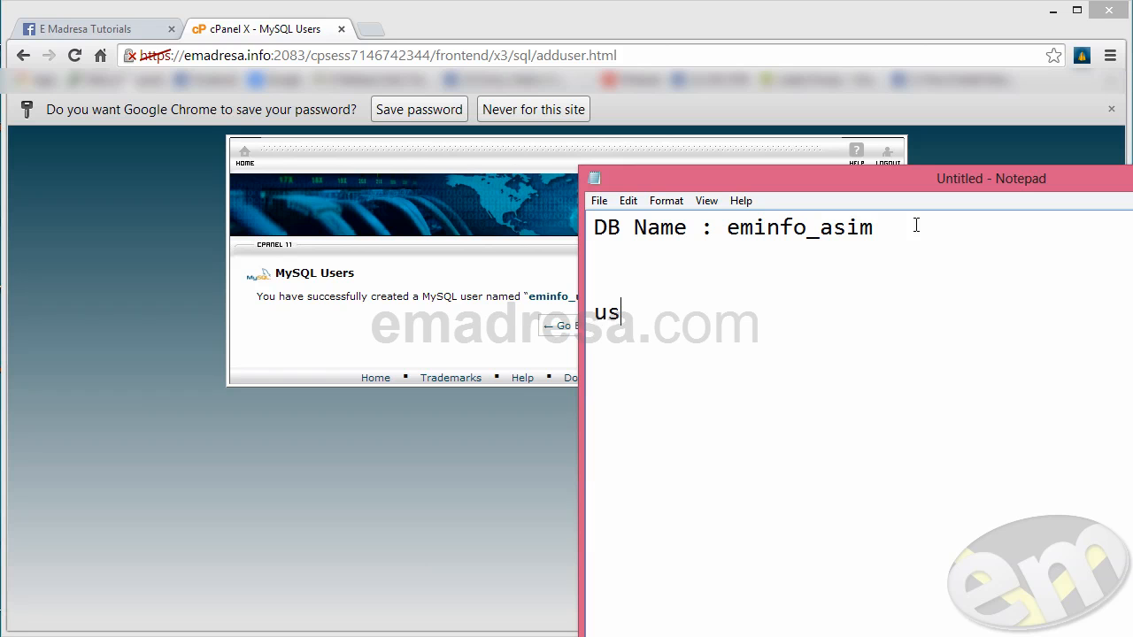
pyautogui.write('er Pss :')
pyautogui.hotkey('ctrl', 'v')
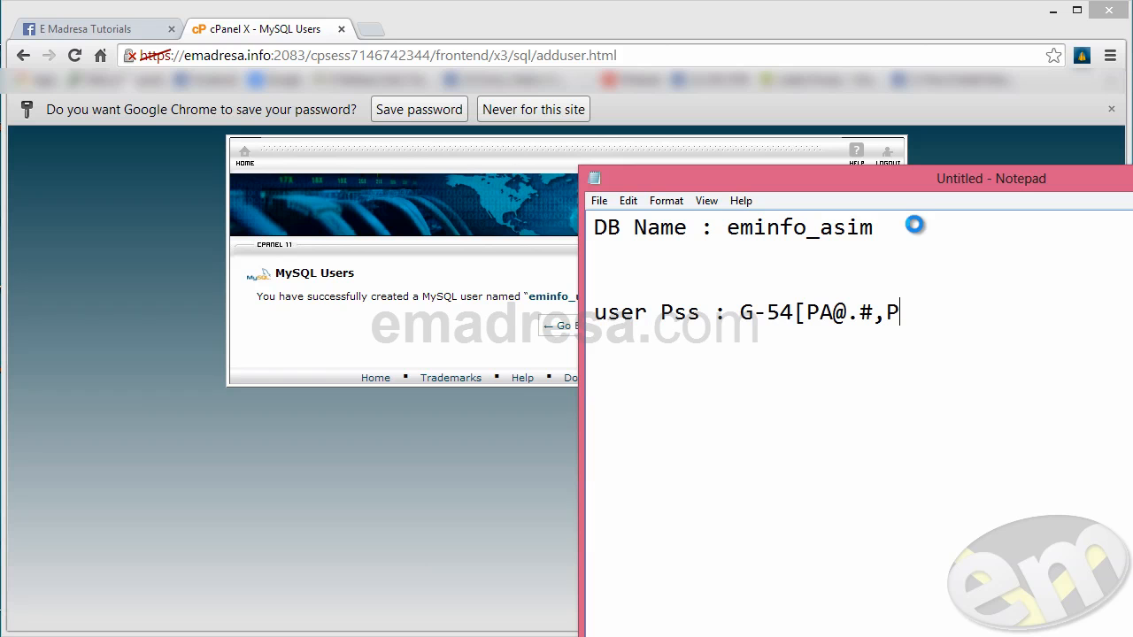
# Add a "user :" line under the database name in Notepad with the copied username eminfo_user1
pyautogui.press('Up')
pyautogui.press('Up')
pyautogui.write('user :')
pyautogui.click(529, 299)
pyautogui.moveTo(529, 297); pyautogui.dragTo(609, 299)
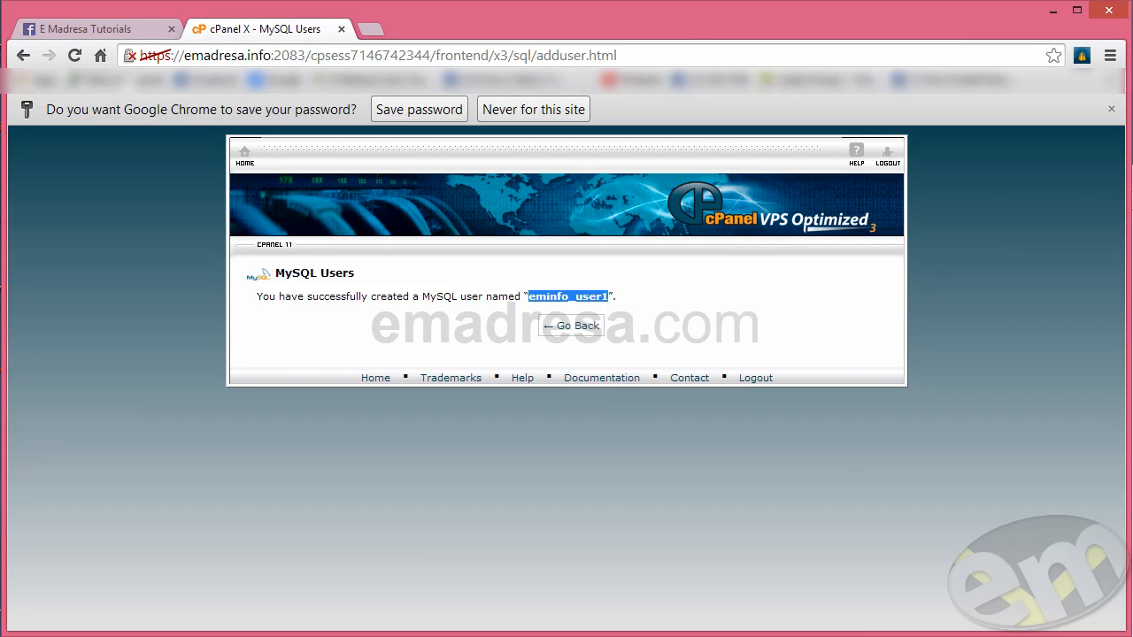
pyautogui.hotkey('ctrl', 'c')
pyautogui.hotkey('alt', 'Tab')
pyautogui.hotkey('ctrl', 'v')
# Adjust the spacing of the user line so its colon and value align with the DB Name line
pyautogui.click(689, 262)
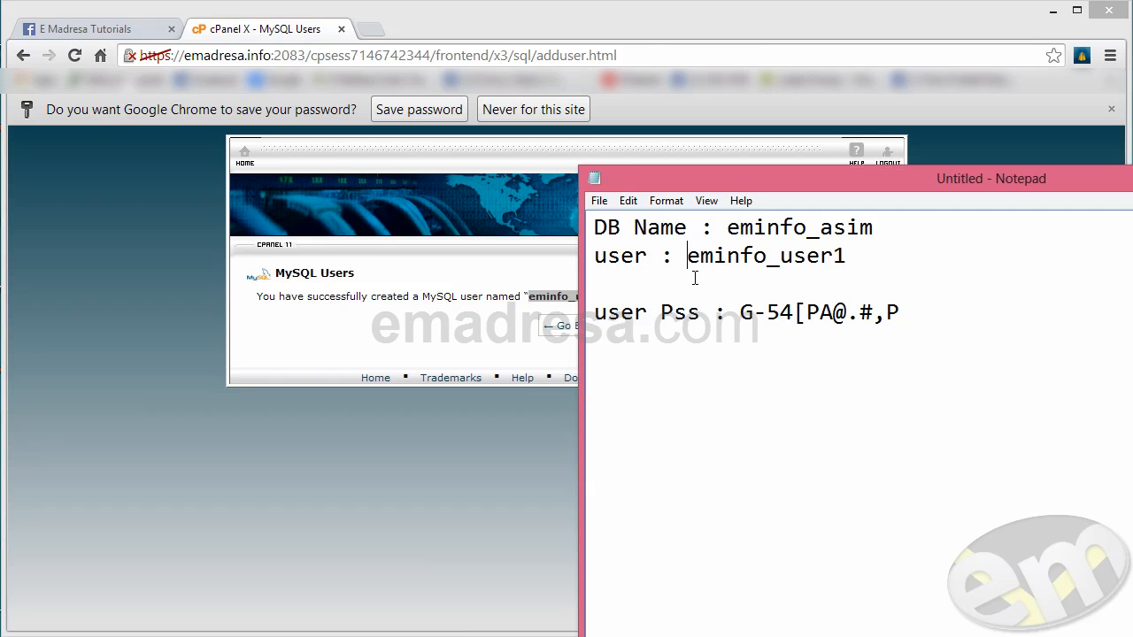
pyautogui.click(660, 259)
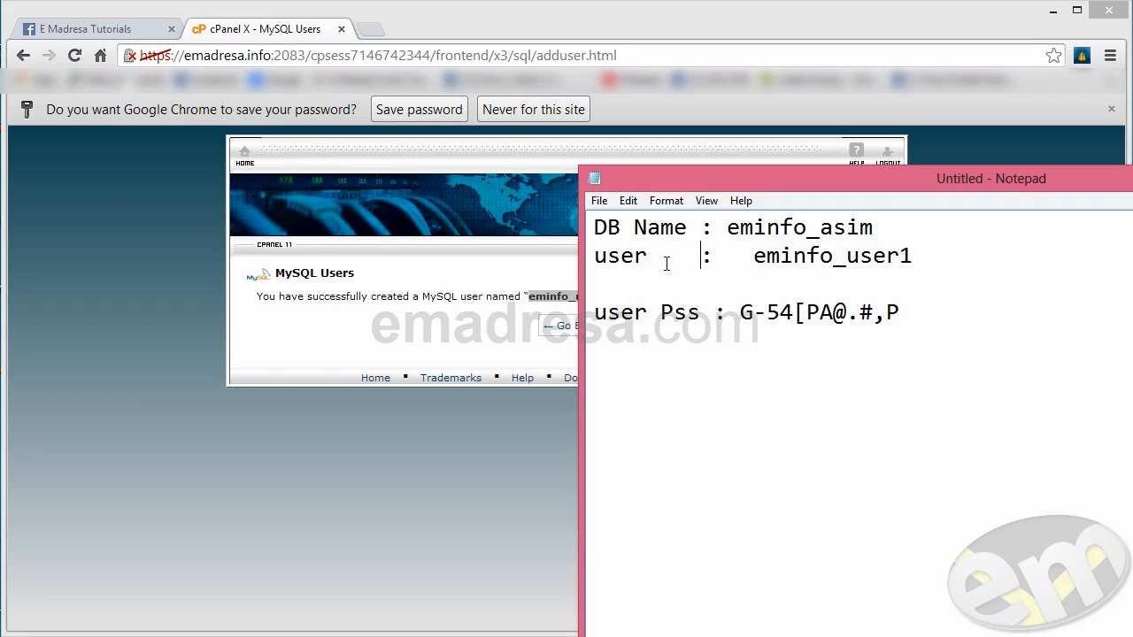
pyautogui.click(753, 259)
pyautogui.press('BackSpace')
pyautogui.press('BackSpace')
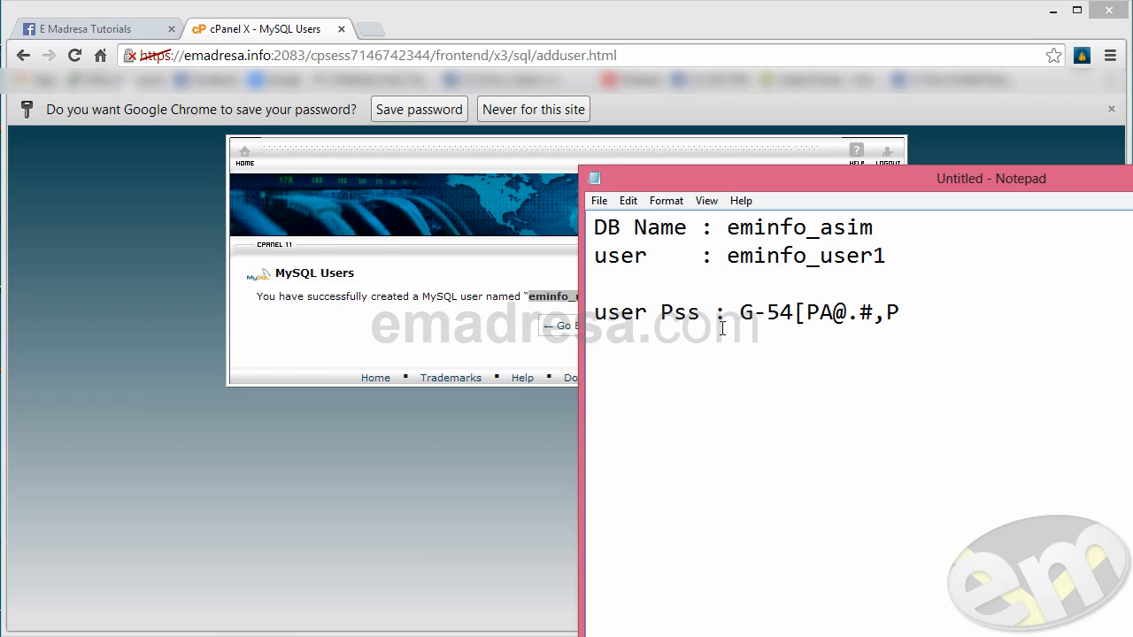
# Remove the extra space before the colon in the user Pss line and delete the blank line above it
pyautogui.click(717, 320)
pyautogui.press('BackSpace')
pyautogui.click(714, 294)
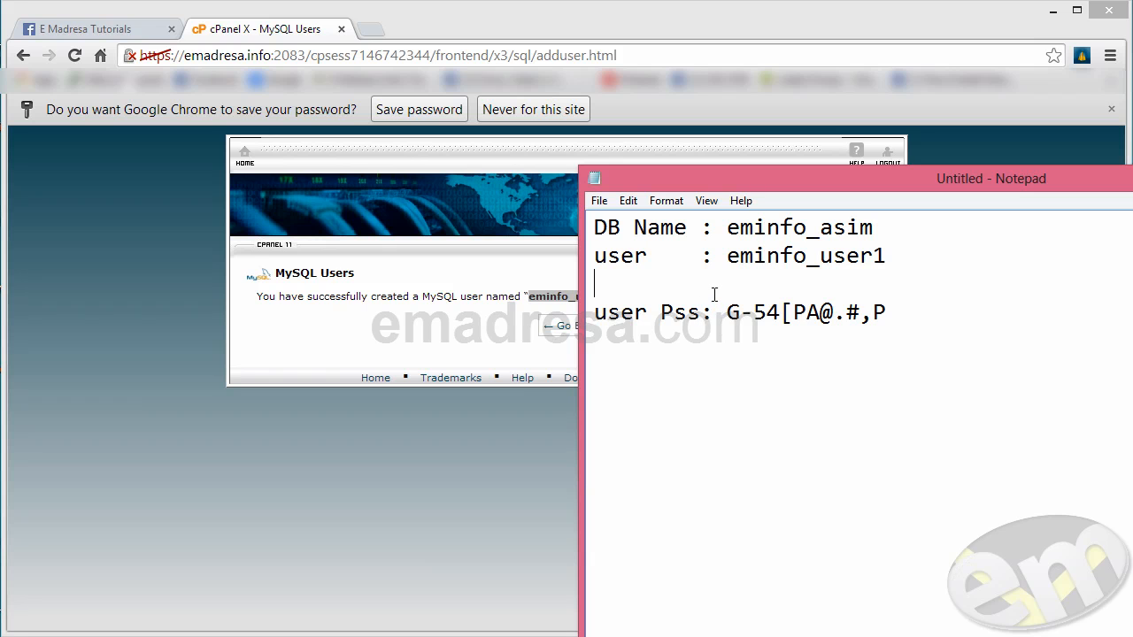
pyautogui.press('BackSpace')
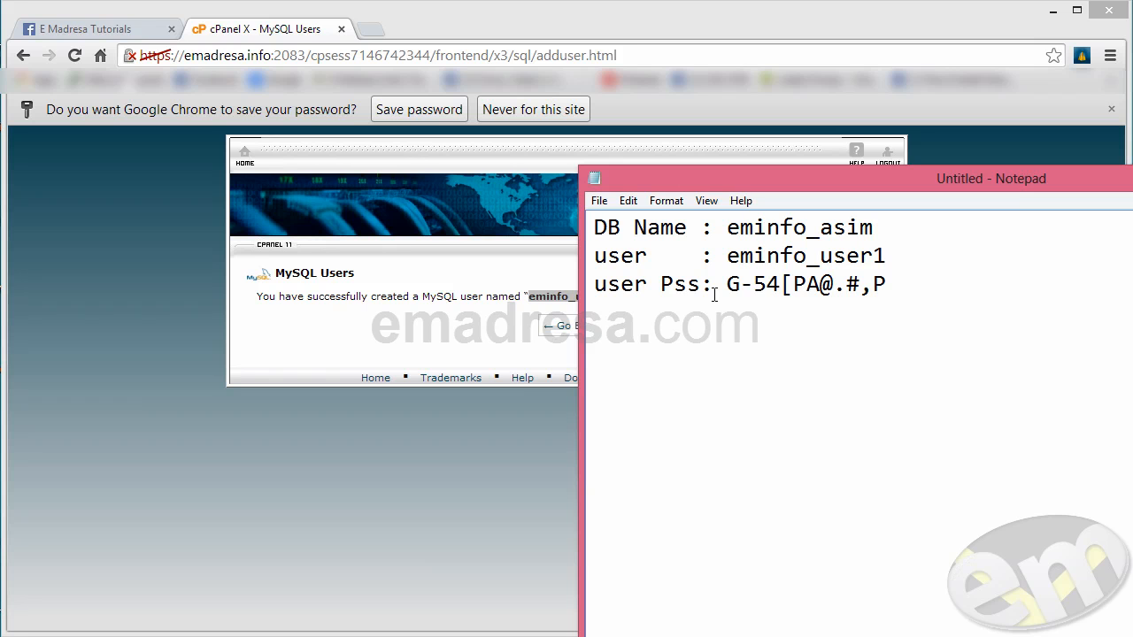
# Switch back to cPanel in Chrome and return to the Add User To Database section of the MySQL Databases page
pyautogui.click(358, 334)
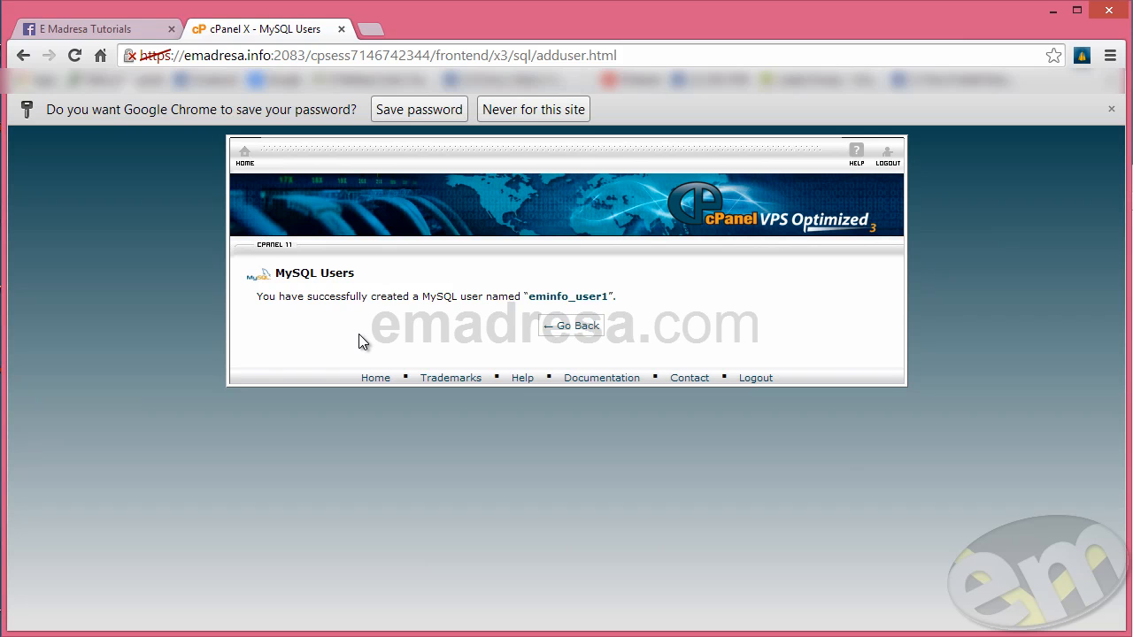
pyautogui.click(567, 335)
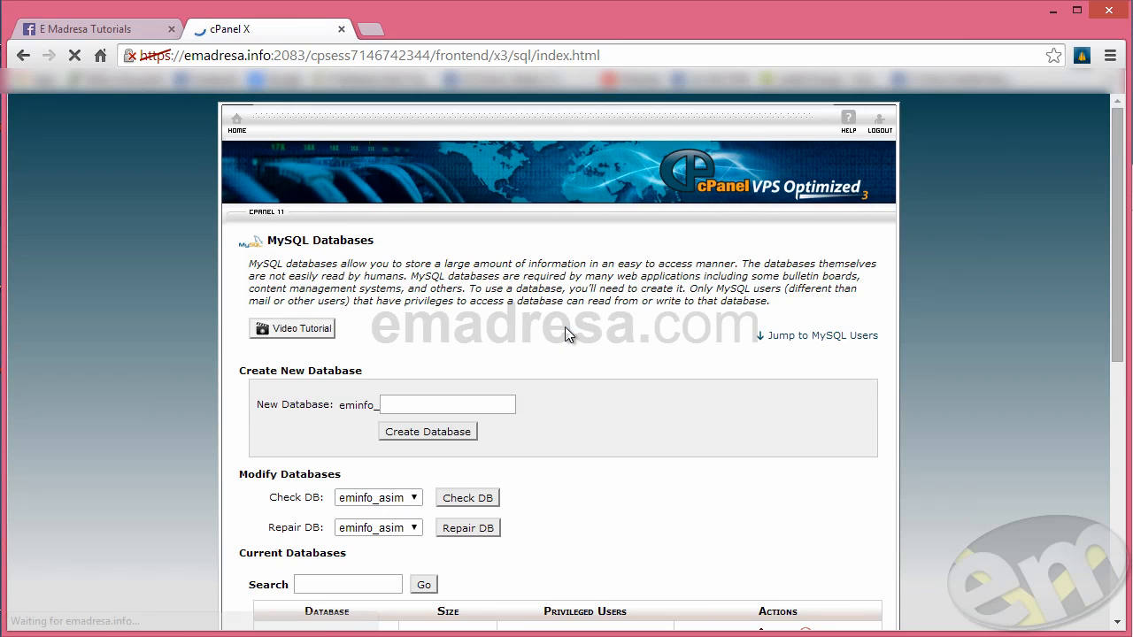
pyautogui.scroll(-3, 539, 415)
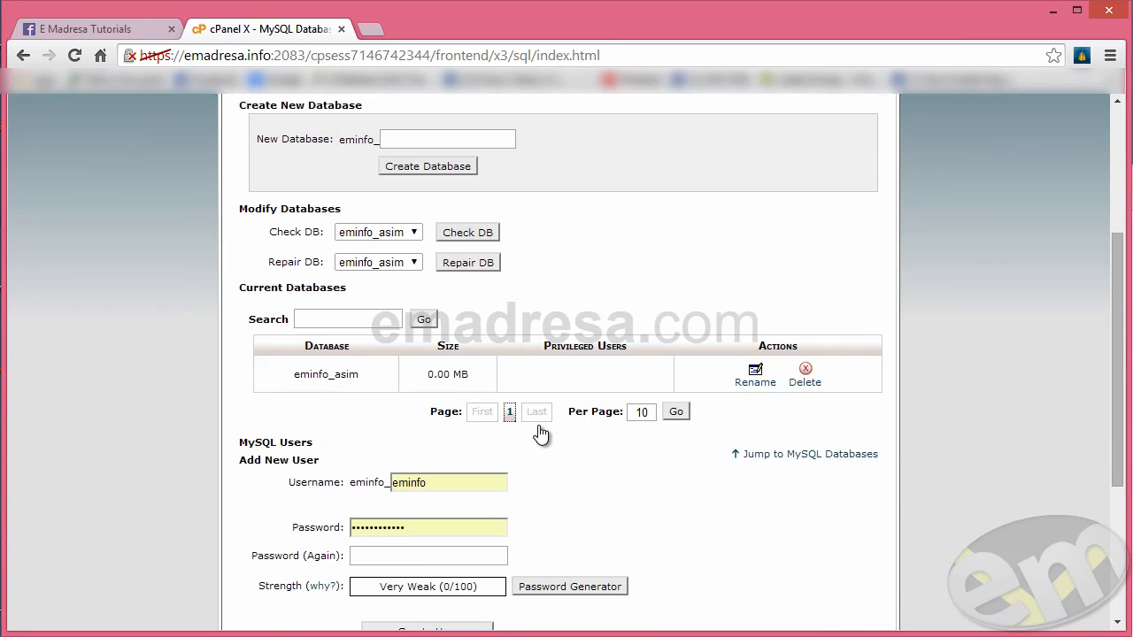
pyautogui.scroll(-1, 542, 431)
pyautogui.scroll(-2, 536, 425)
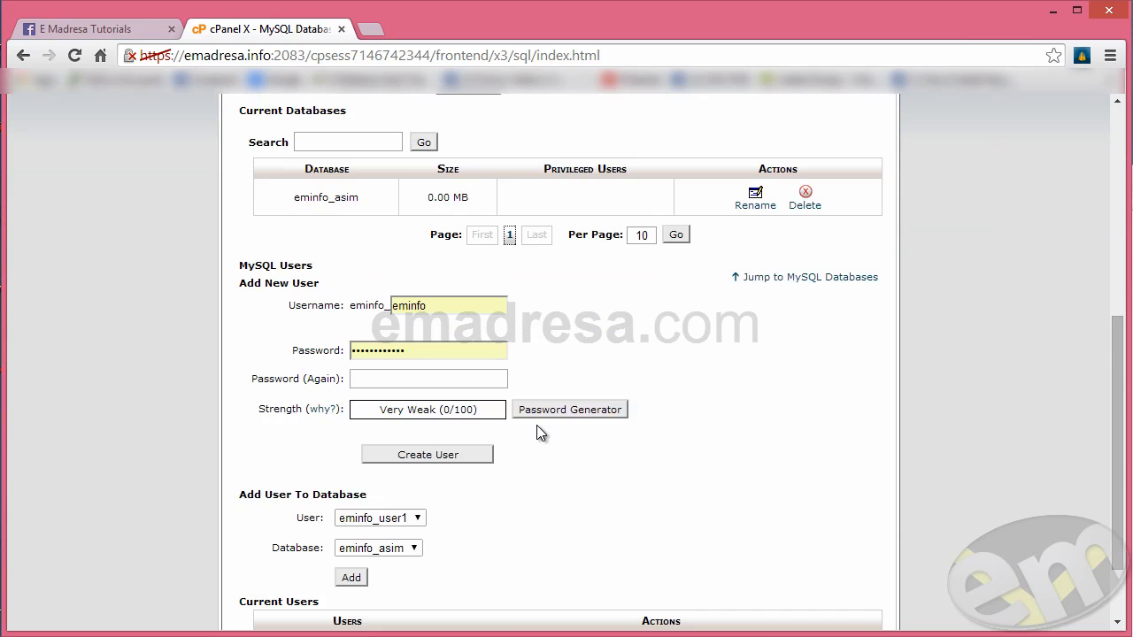
# Add the user eminfo_user1 to the database eminfo_asim
pyautogui.click(405, 431)
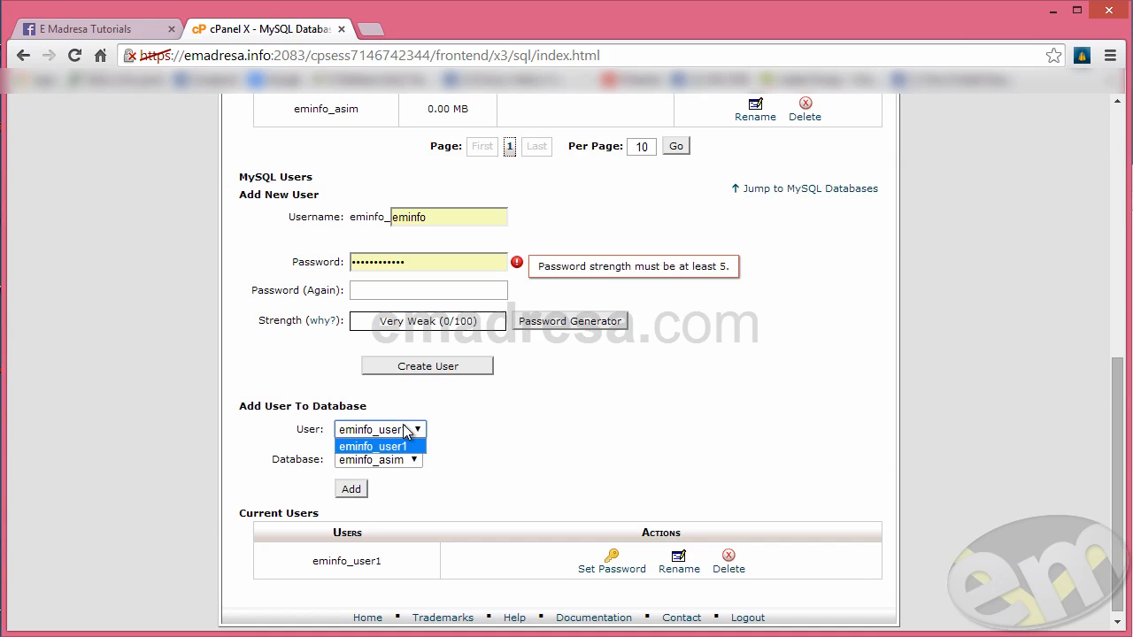
pyautogui.click(492, 433)
pyautogui.click(415, 461)
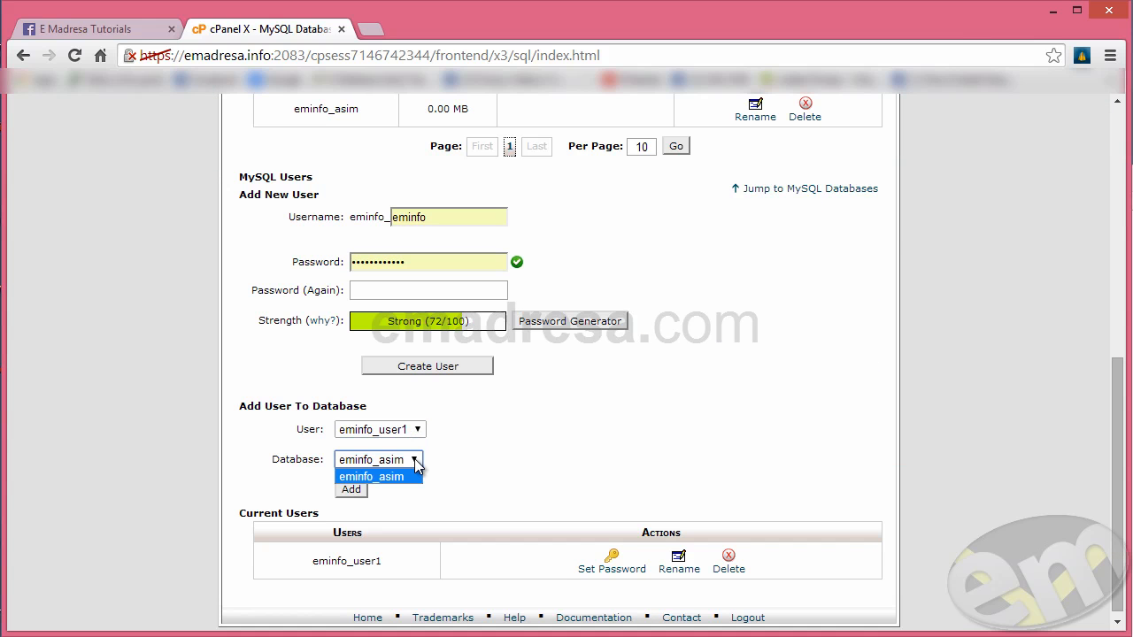
pyautogui.click(448, 465)
pyautogui.scroll(-1, 449, 465)
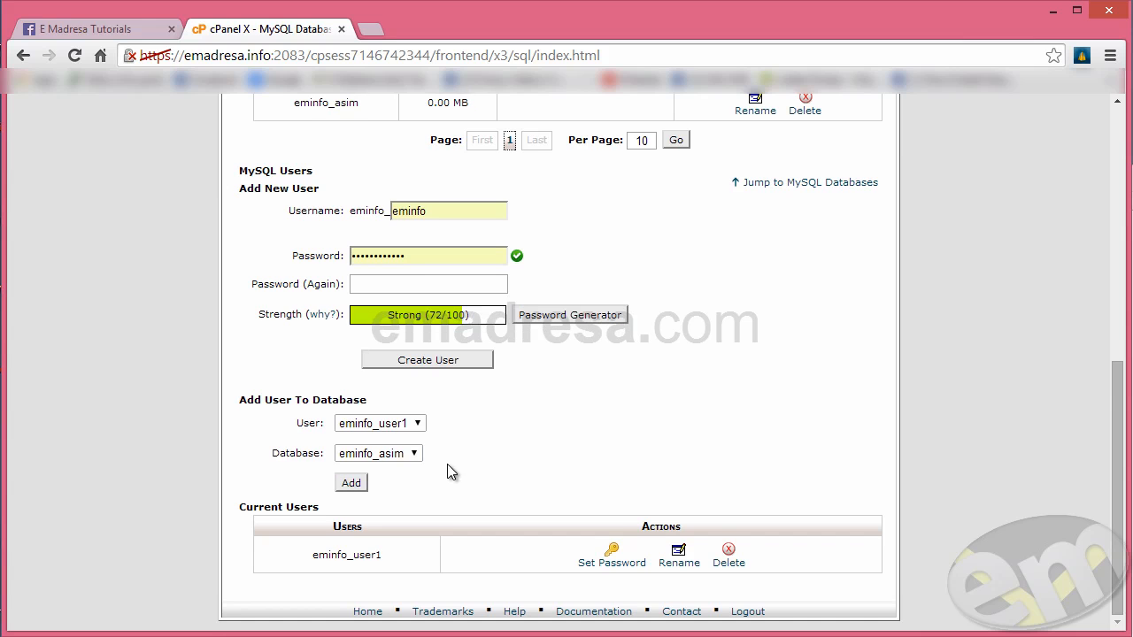
pyautogui.click(415, 425)
pyautogui.click(414, 437)
pyautogui.click(404, 455)
pyautogui.click(351, 492)
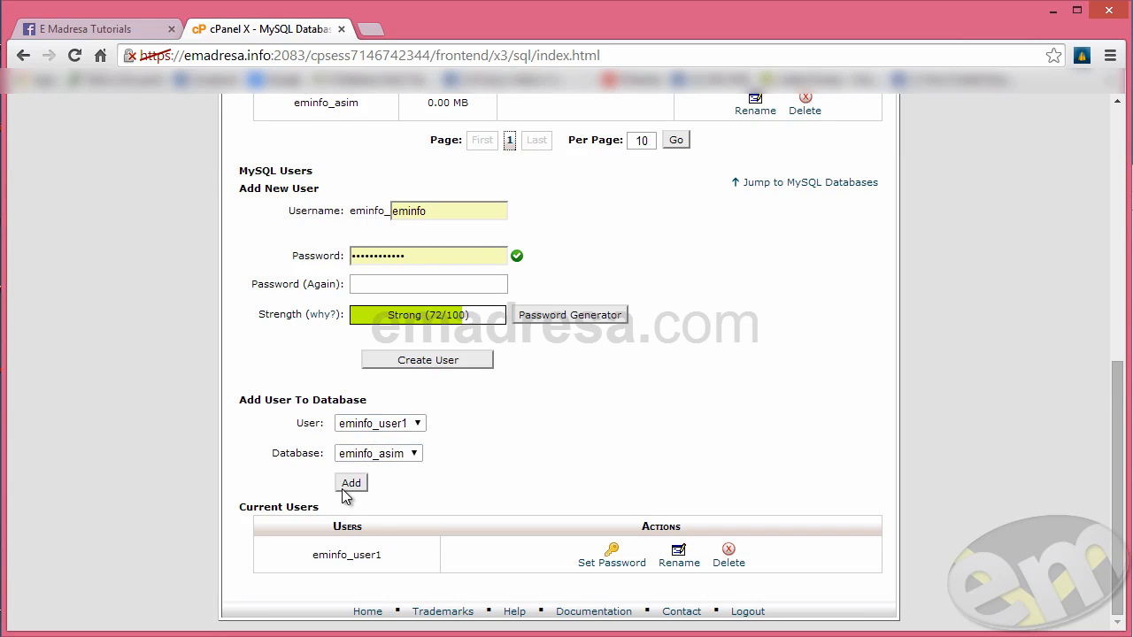
pyautogui.click(412, 461)
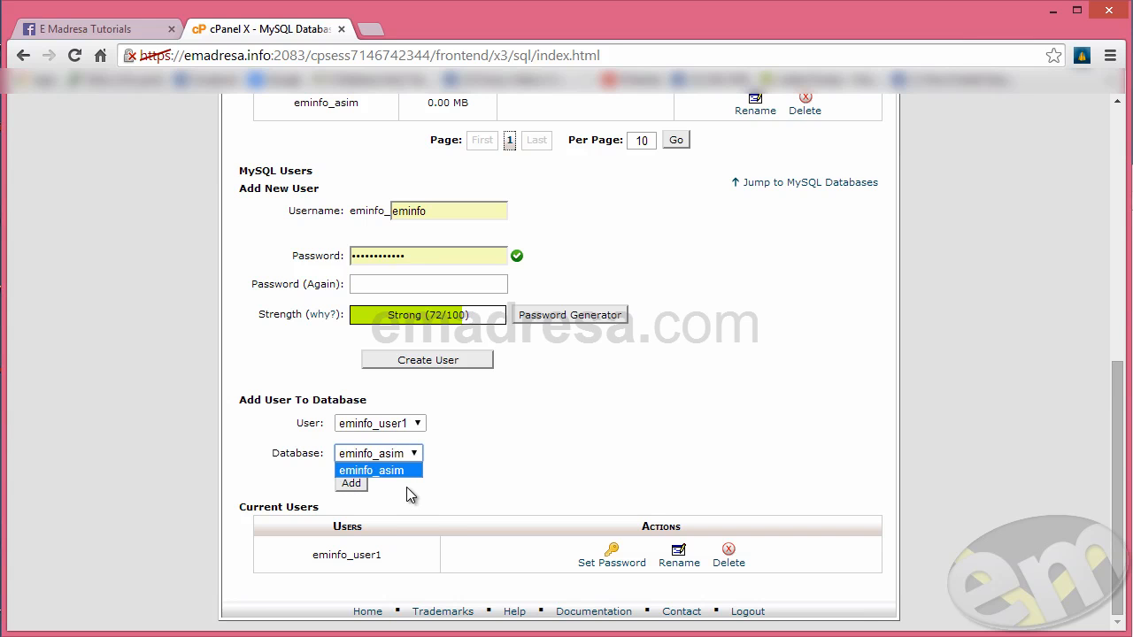
pyautogui.click(482, 429)
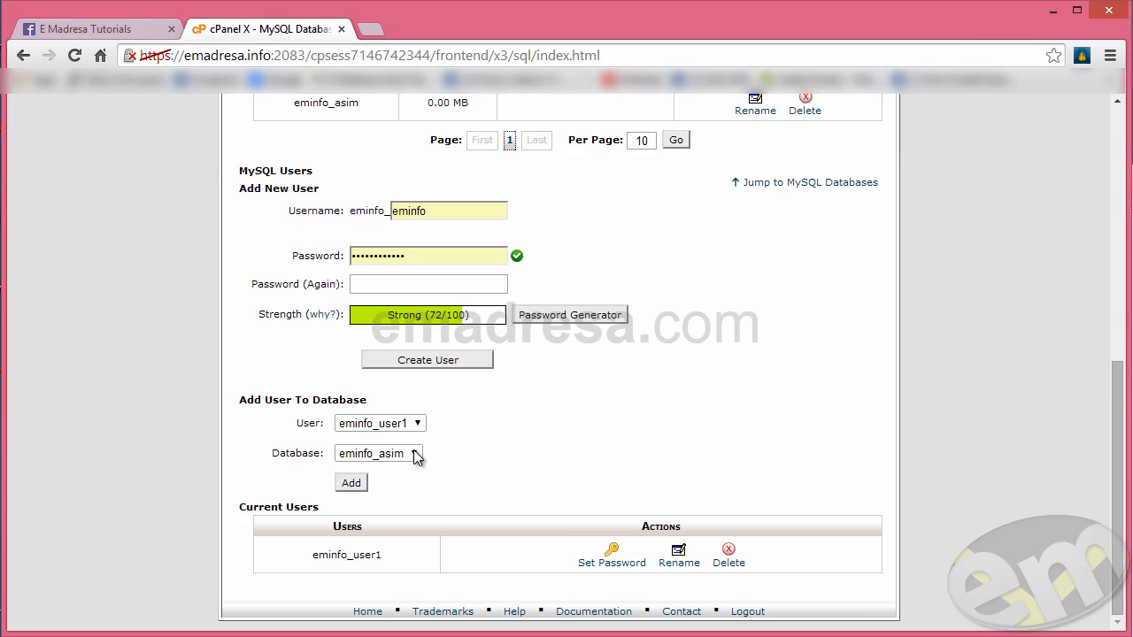
pyautogui.click(347, 487)
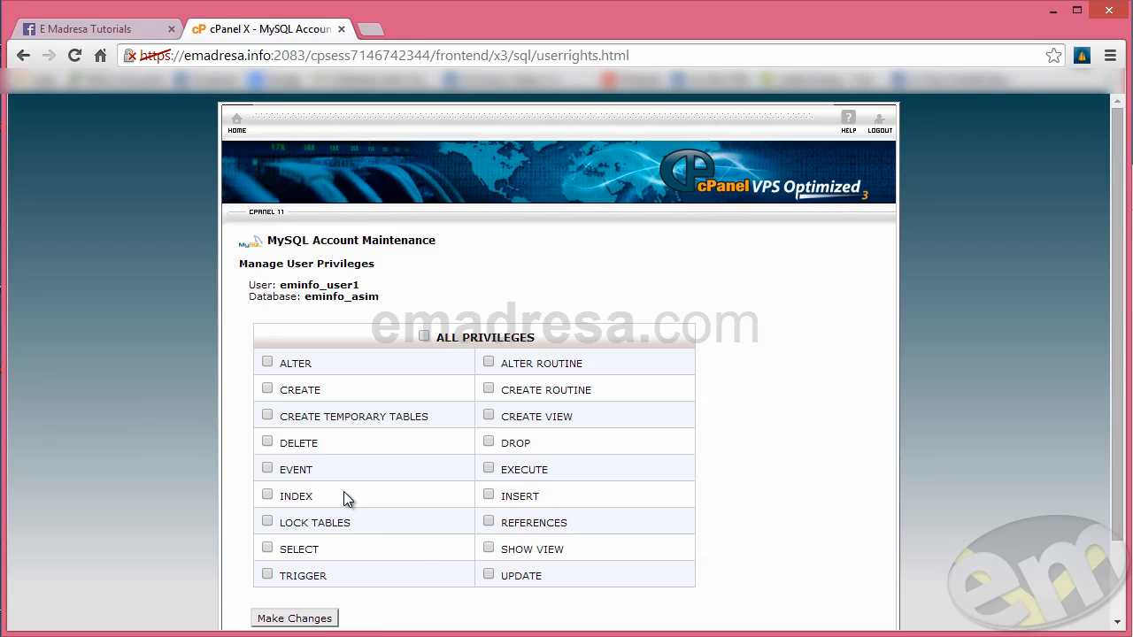
# Grant eminfo_user1 all privileges on the eminfo_asim database and apply the changes
pyautogui.click(424, 337)
pyautogui.moveTo(279, 284); pyautogui.dragTo(304, 298)
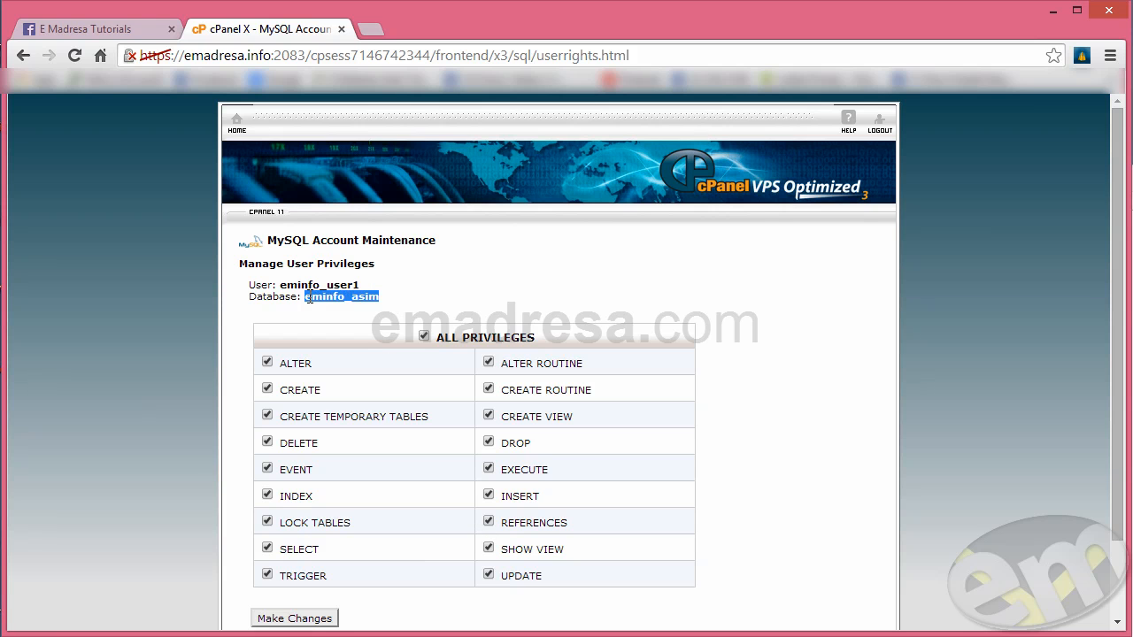
pyautogui.click(317, 302)
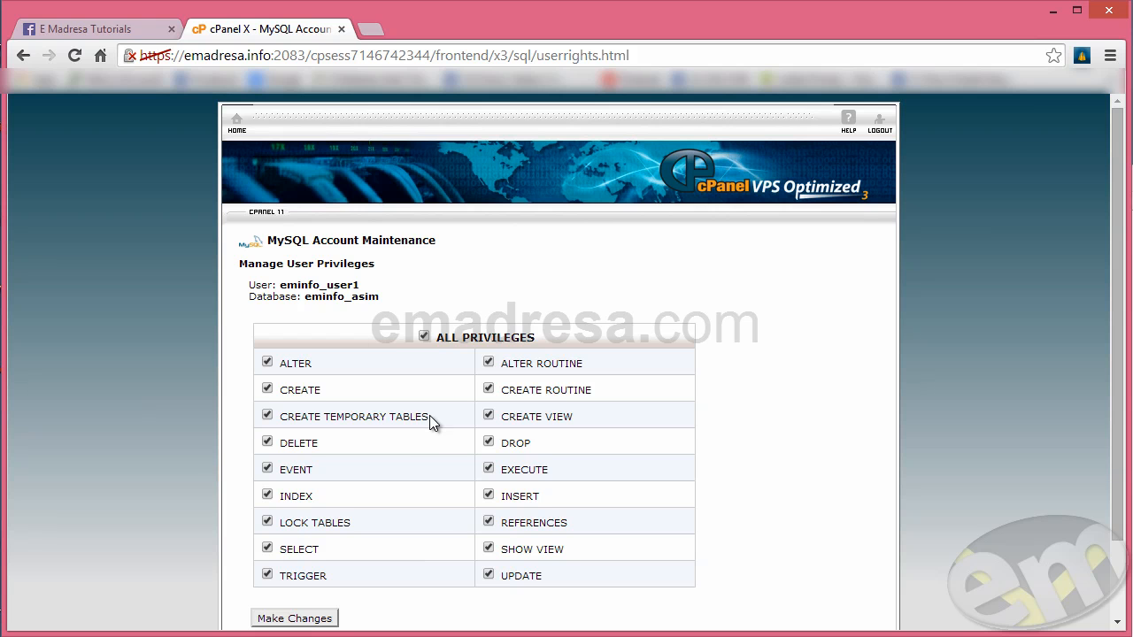
pyautogui.scroll(-1, 430, 415)
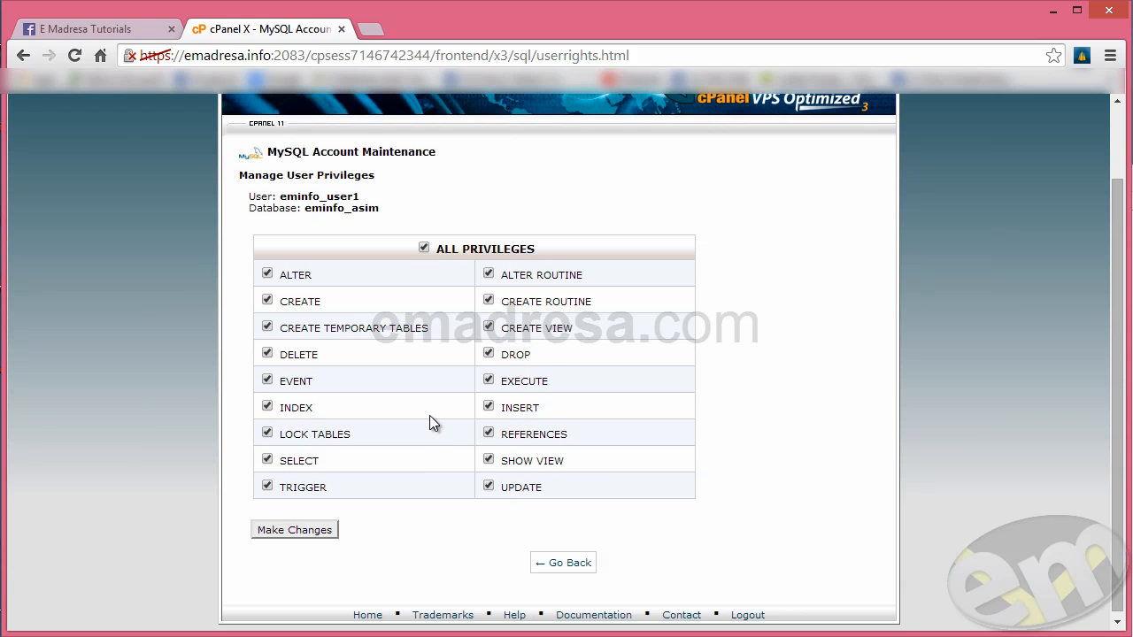
pyautogui.click(300, 530)
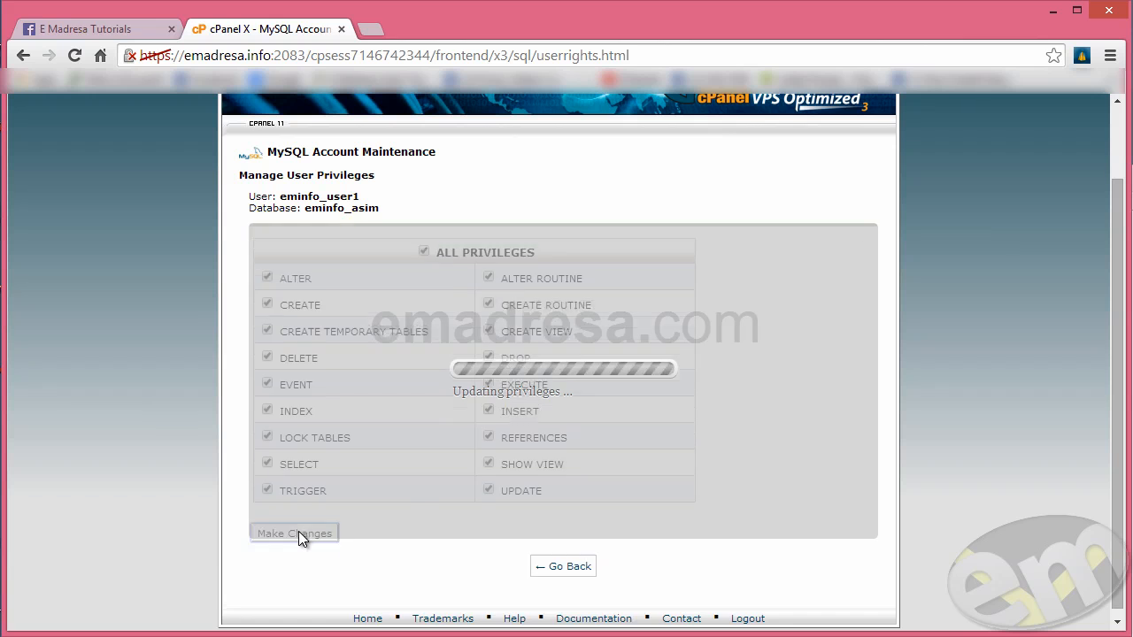
# Switch to Notepad and review the noted database name and username against the granted privileges
pyautogui.hotkey('alt', 'Tab')
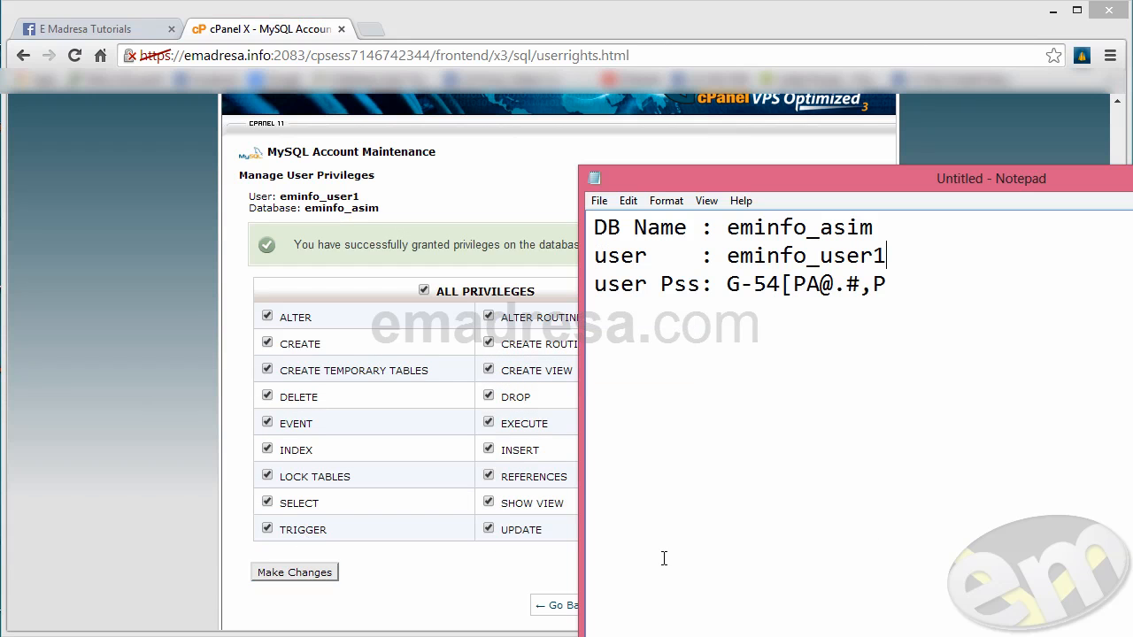
pyautogui.moveTo(727, 227); pyautogui.dragTo(866, 227)
pyautogui.moveTo(729, 256); pyautogui.dragTo(895, 259)
pyautogui.click(800, 305)
pyautogui.moveTo(729, 227); pyautogui.dragTo(873, 228)
pyautogui.moveTo(729, 256); pyautogui.dragTo(886, 256)
# Return to the MySQL Databases page in Chrome and check the privileged user listed for eminfo_asim
pyautogui.click(516, 191)
pyautogui.click(561, 605)
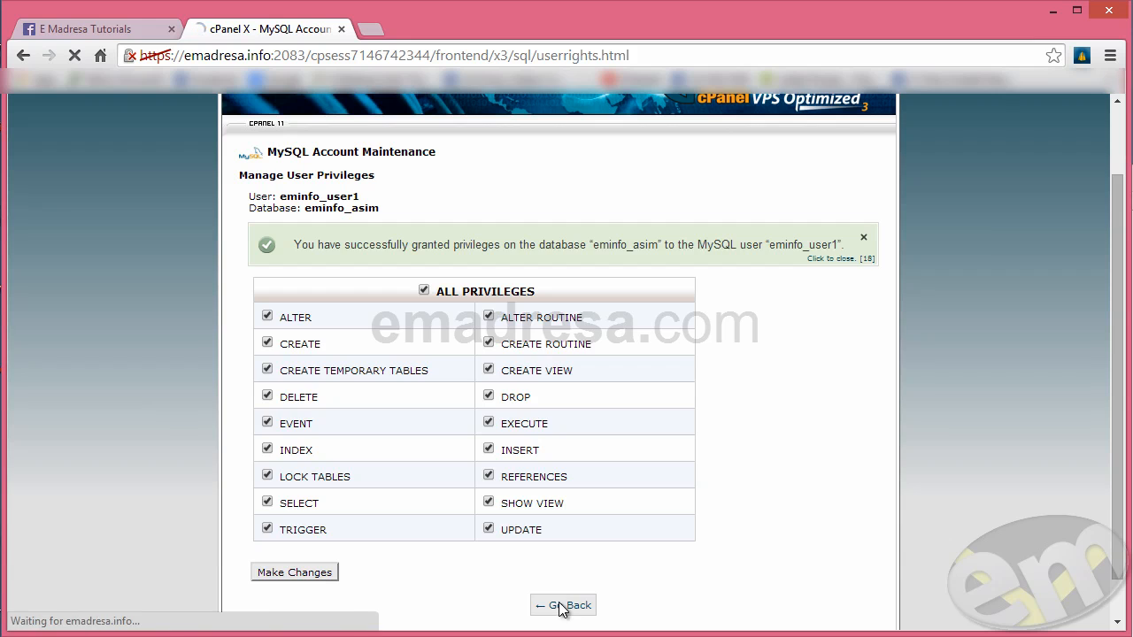
pyautogui.scroll(-5, 544, 567)
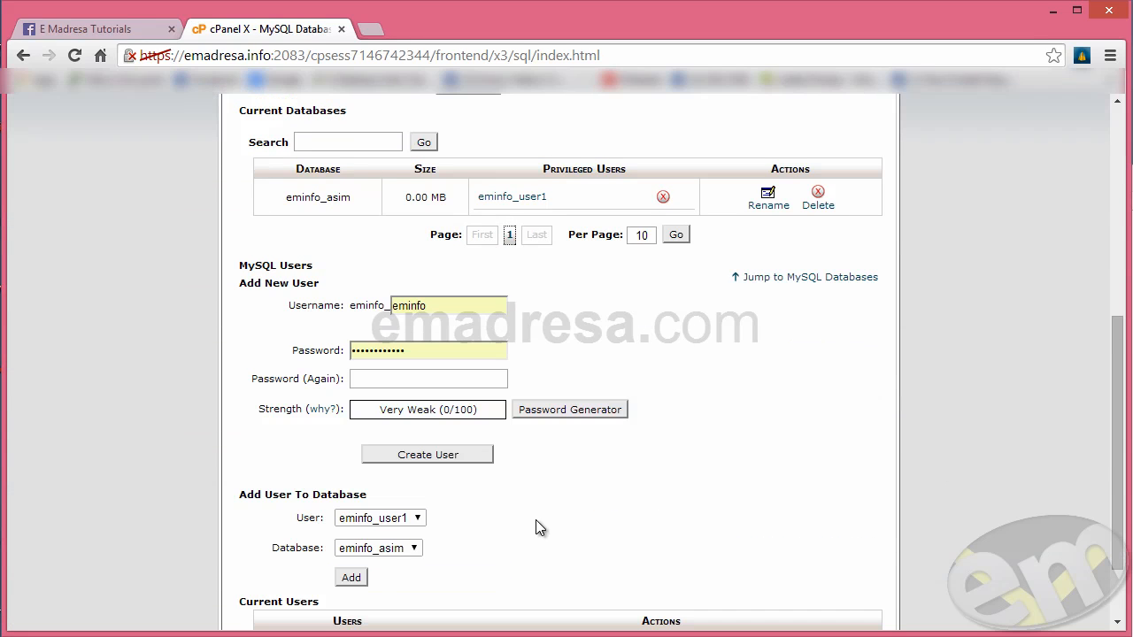
pyautogui.moveTo(292, 181); pyautogui.dragTo(357, 194)
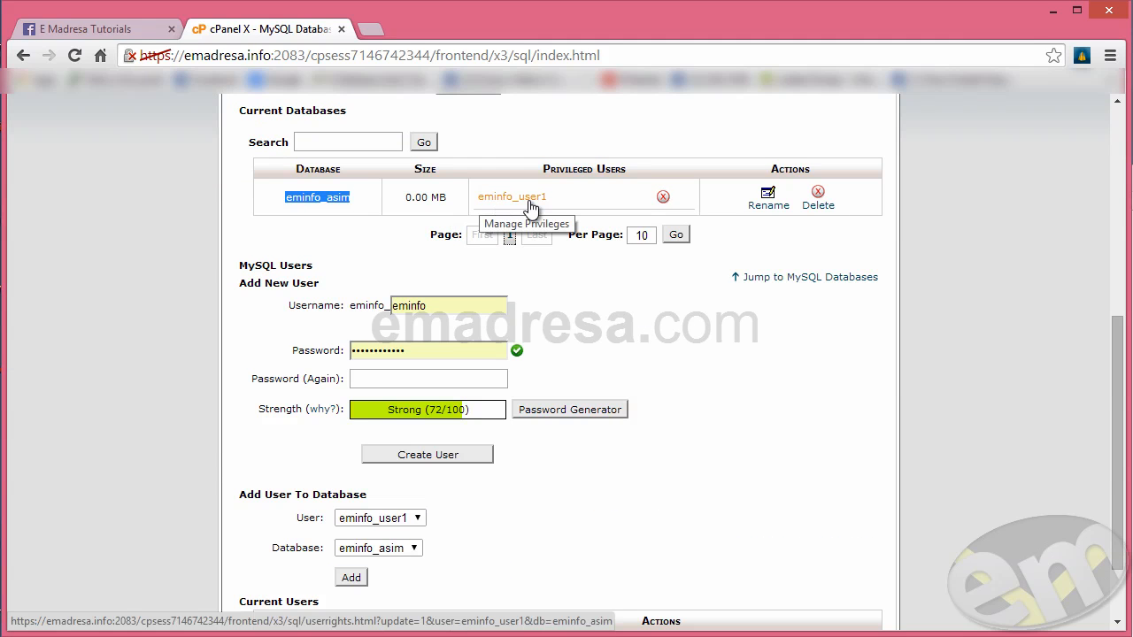
pyautogui.click(337, 232)
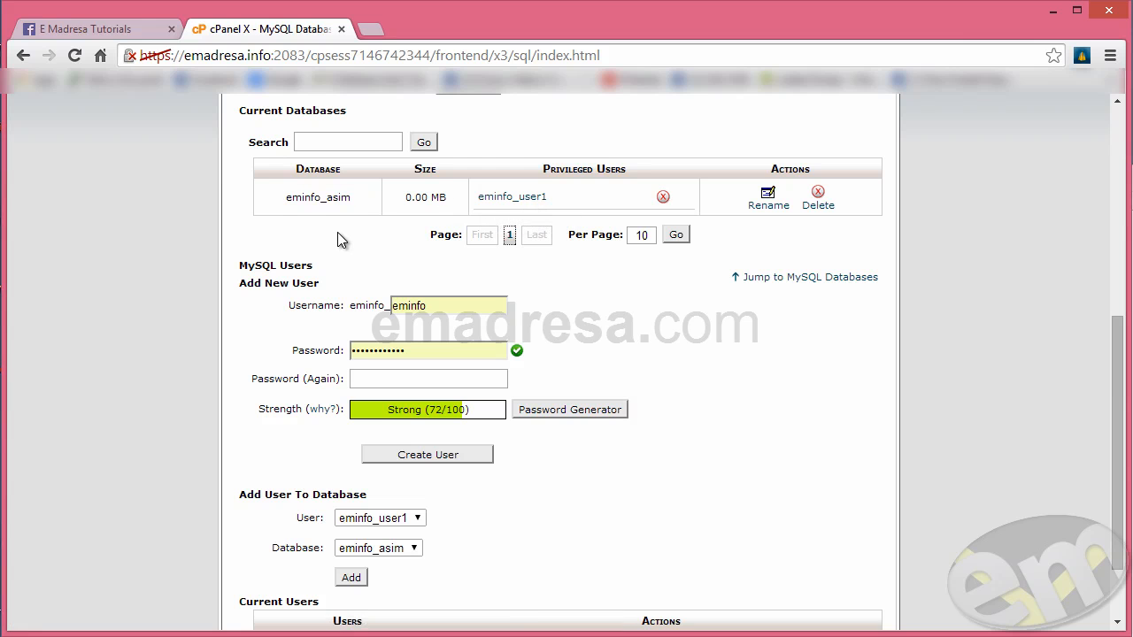
pyautogui.scroll(-1, 337, 232)
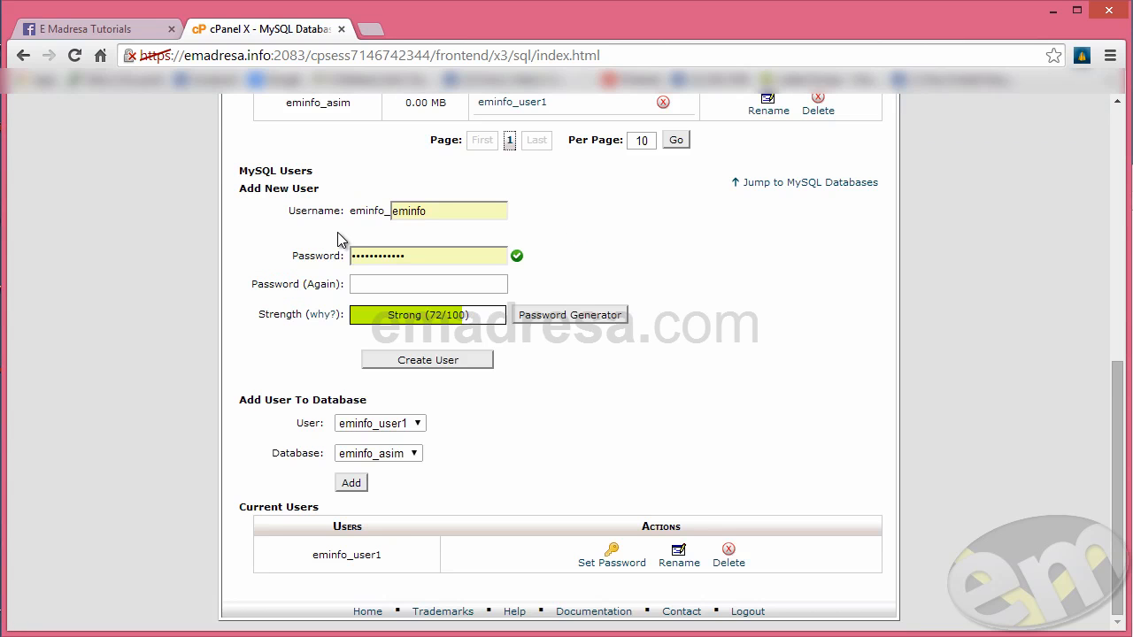
# View the Set Password form for eminfo_user1, check the password noted in Notepad, and return to MySQL Databases without changing it
pyautogui.click(625, 568)
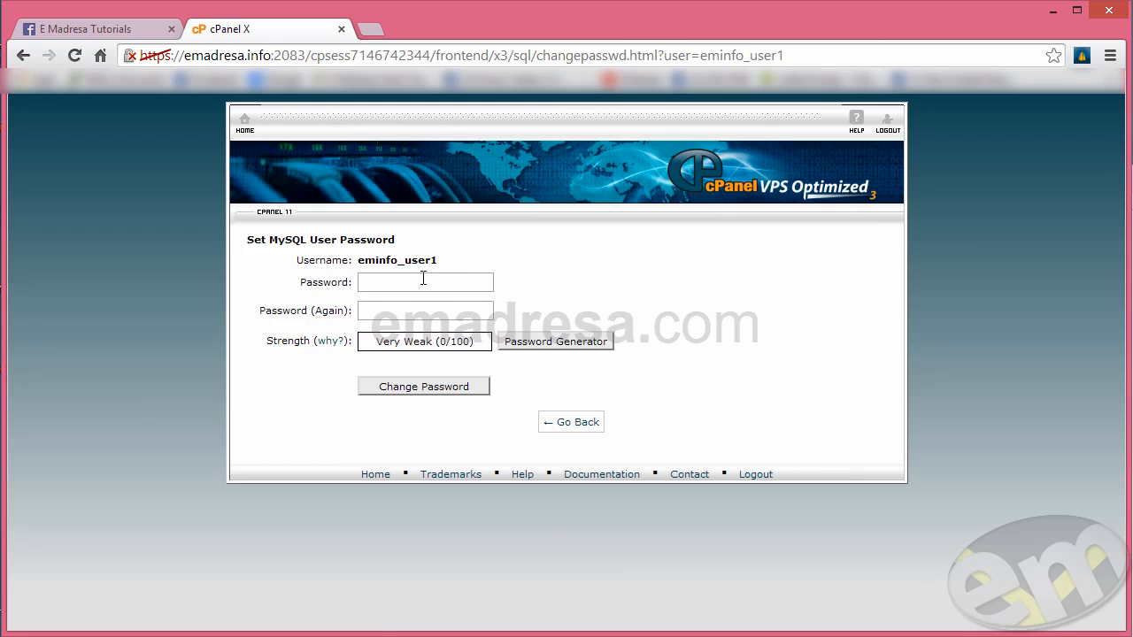
pyautogui.click(423, 279)
pyautogui.click(423, 305)
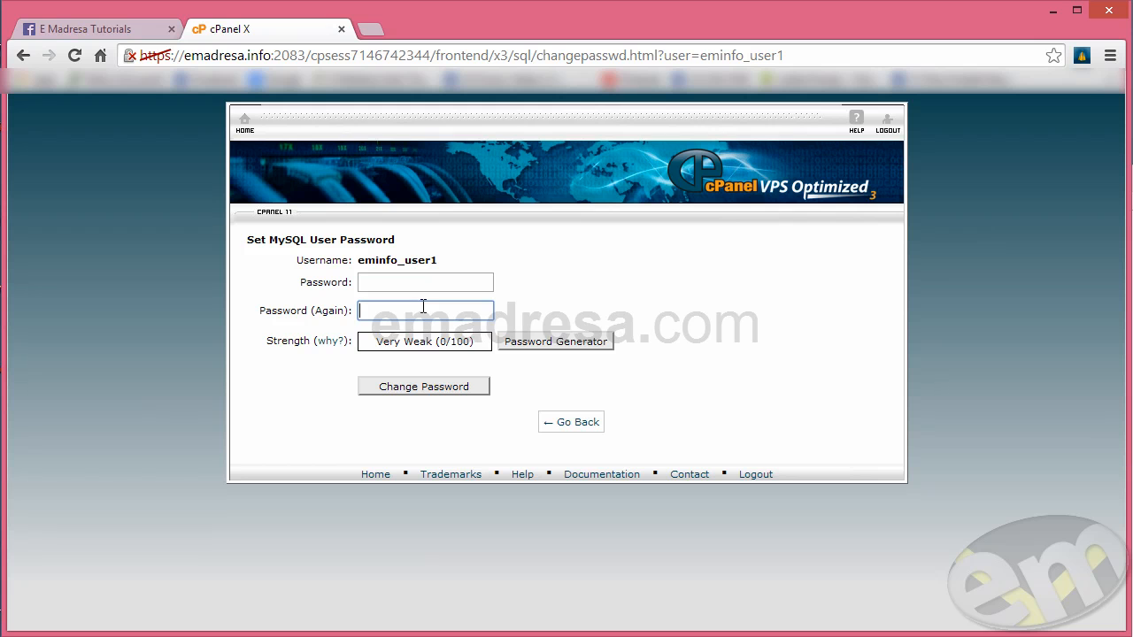
pyautogui.hotkey('alt', 'Tab')
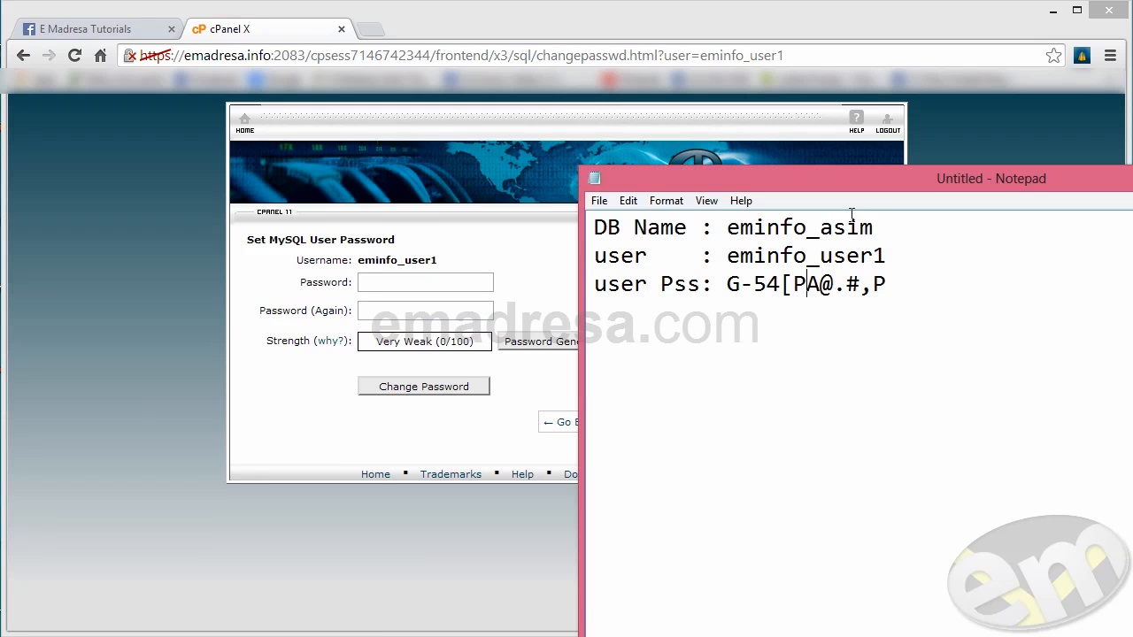
pyautogui.moveTo(727, 283); pyautogui.dragTo(908, 281)
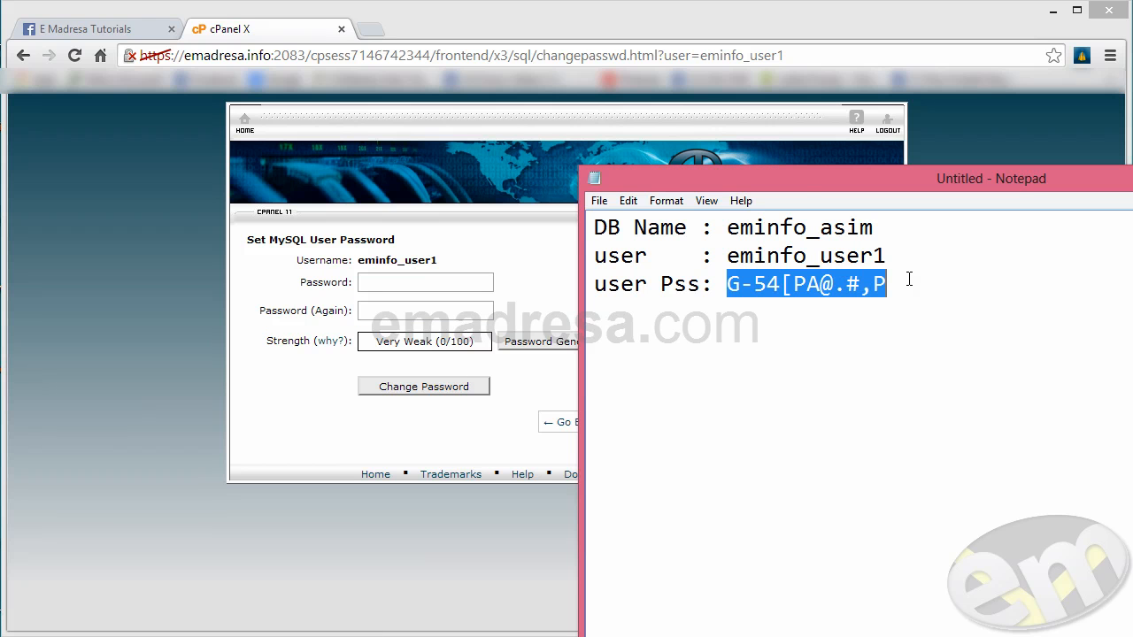
pyautogui.click(494, 403)
pyautogui.click(558, 428)
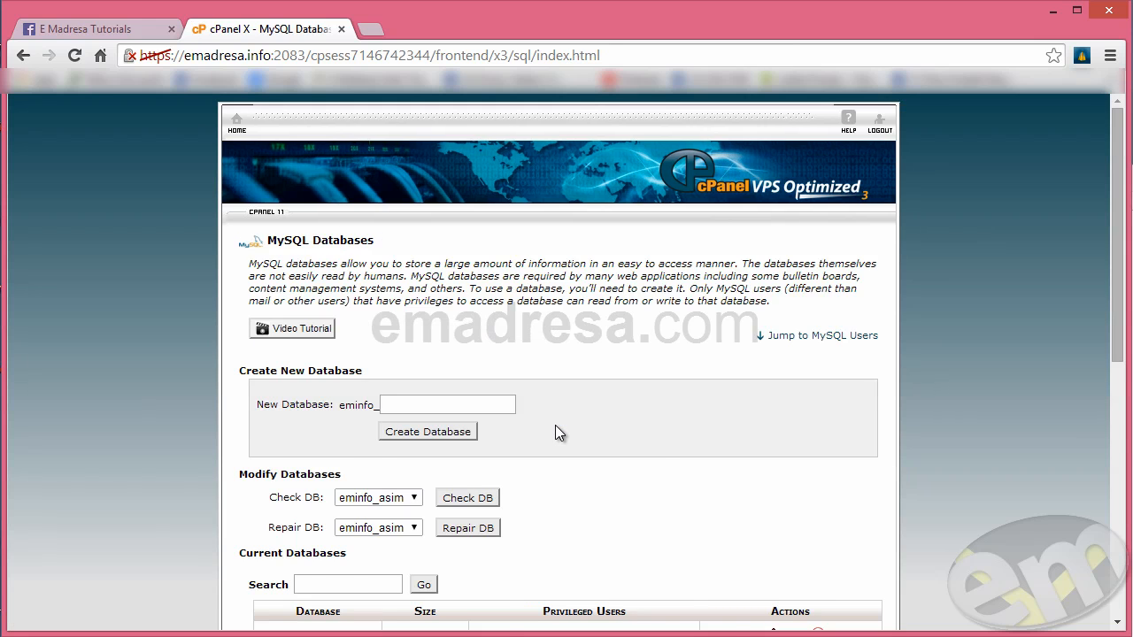
# Switch to Notepad and go over the recorded username, password and database name
pyautogui.scroll(-2, 554, 425)
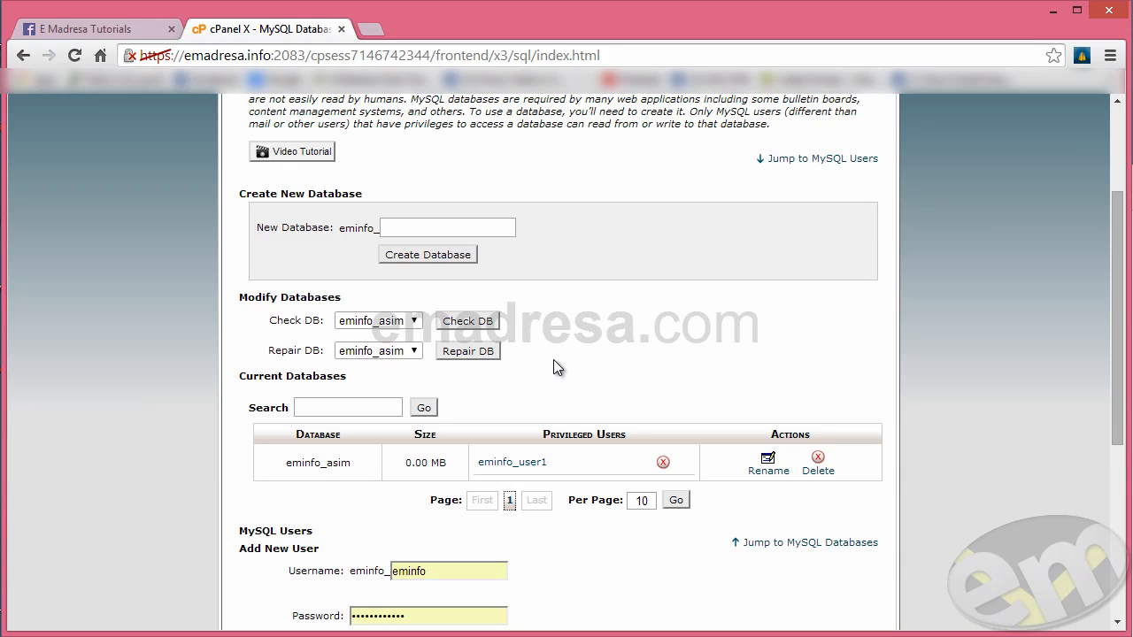
pyautogui.hotkey('alt', 'Tab')
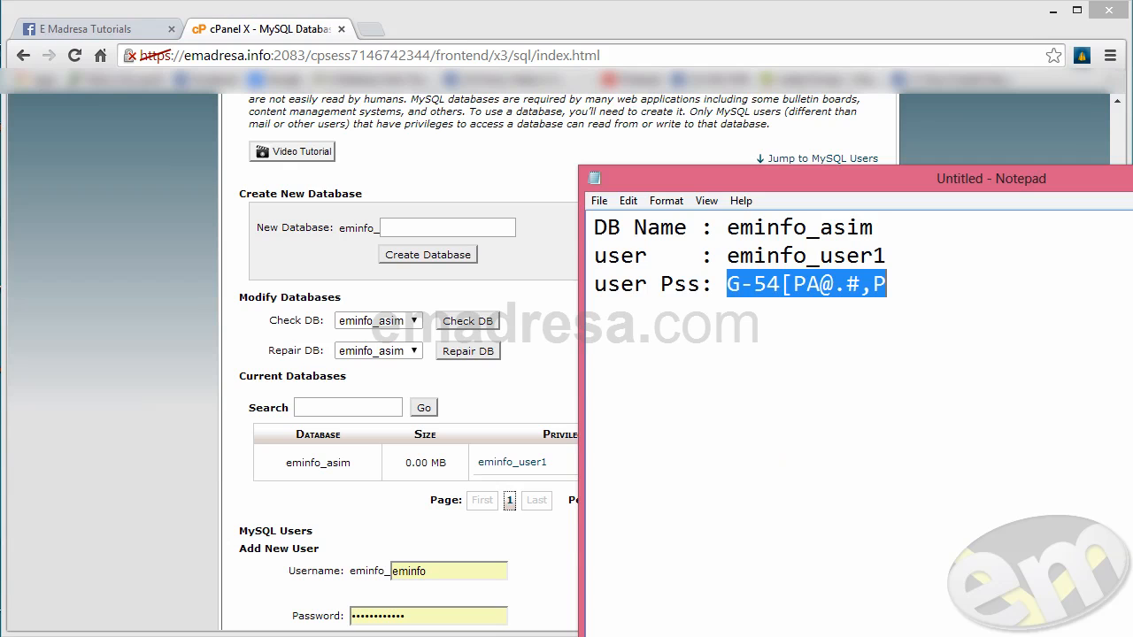
pyautogui.moveTo(725, 256); pyautogui.dragTo(886, 255)
pyautogui.moveTo(725, 284); pyautogui.dragTo(919, 285)
pyautogui.moveTo(727, 228); pyautogui.dragTo(884, 236)
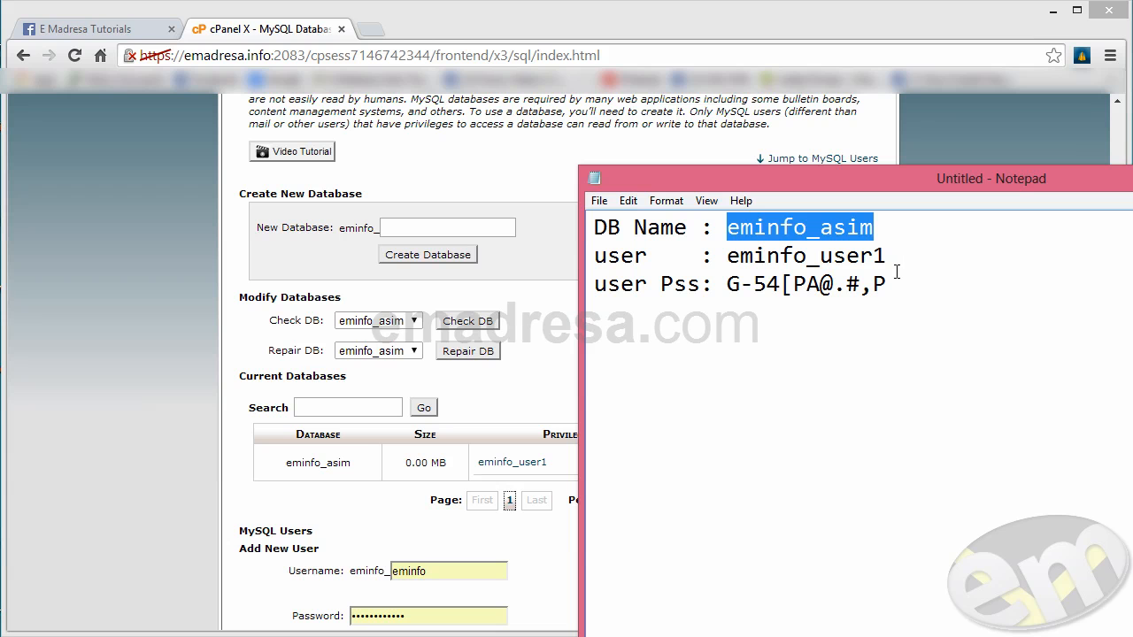
pyautogui.click(896, 272)
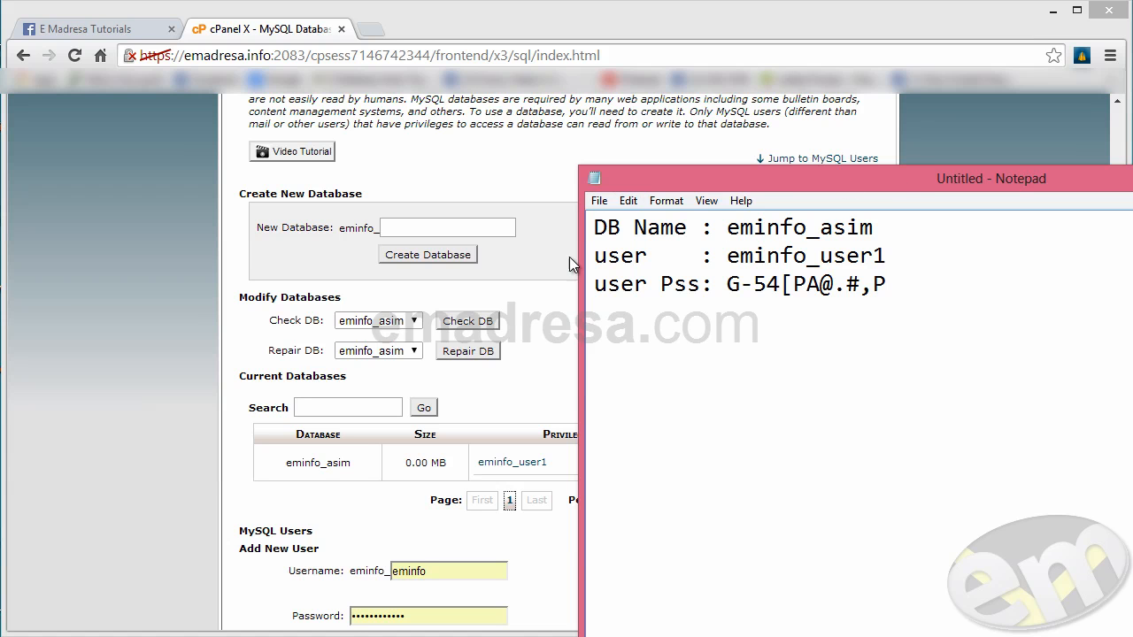
# Switch back to Chrome and return to the cPanel home page to browse its feature sections
pyautogui.click(555, 344)
pyautogui.scroll(2, 537, 372)
pyautogui.click(237, 123)
pyautogui.scroll(-6, 557, 372)
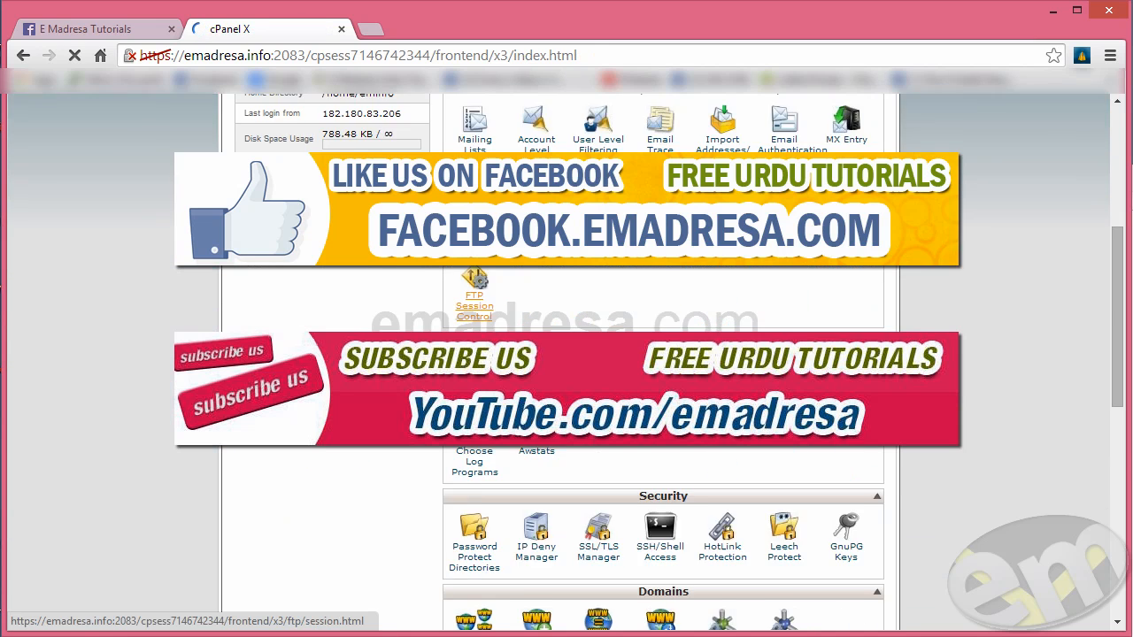